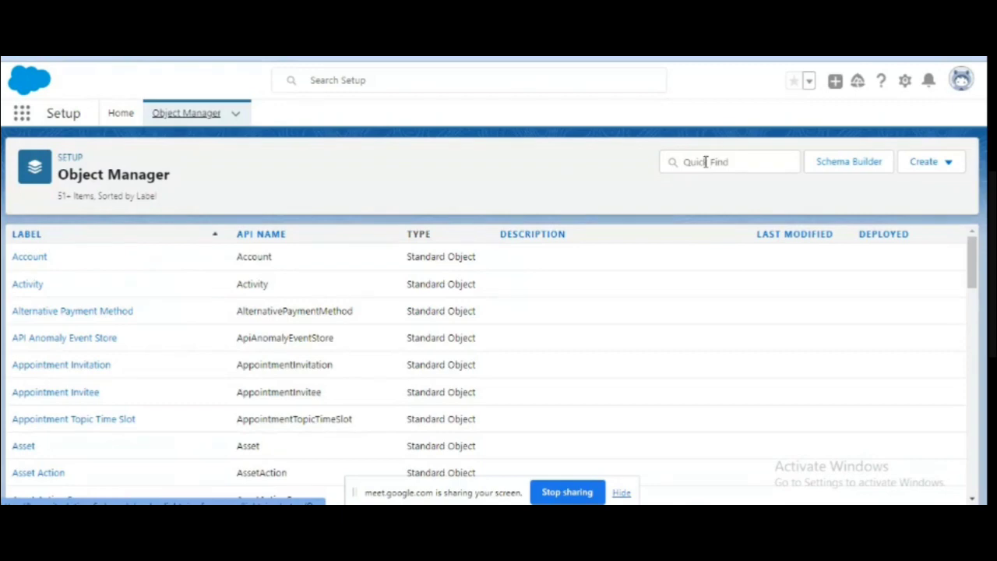
Step: Find the Trainer custom object by searching for "trainer" and show its fields and relationships
left_click(705, 162)
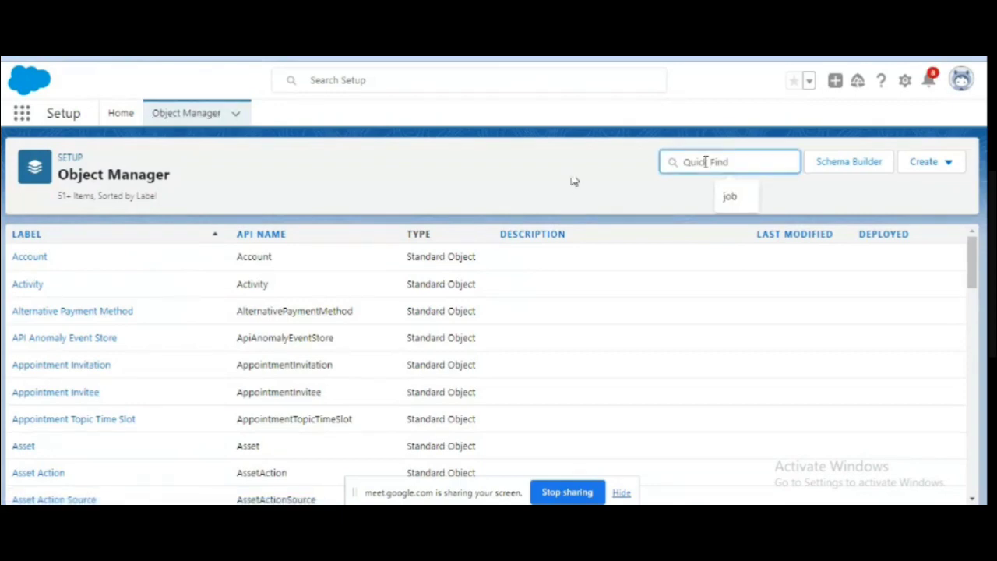
type("trainer")
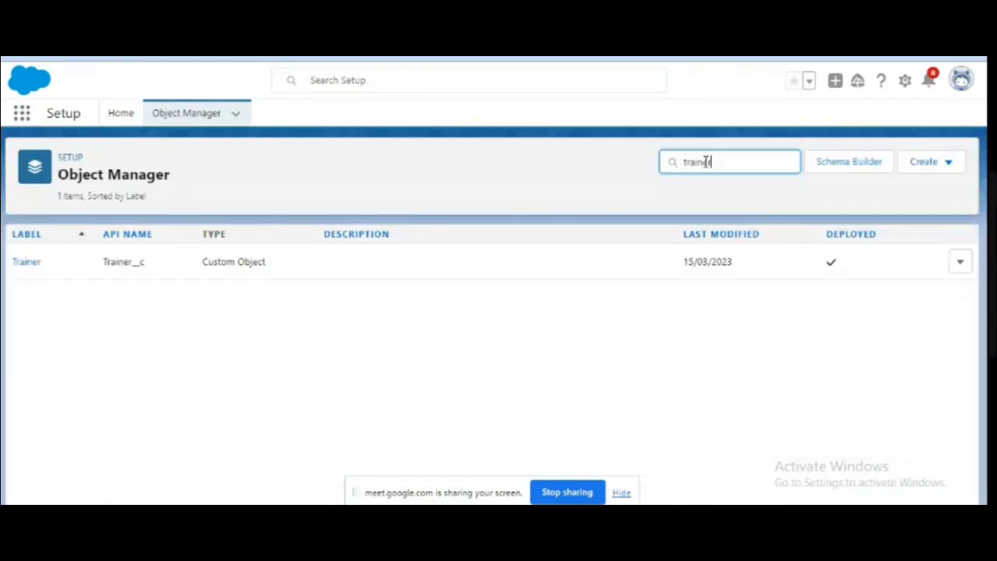
left_click(25, 269)
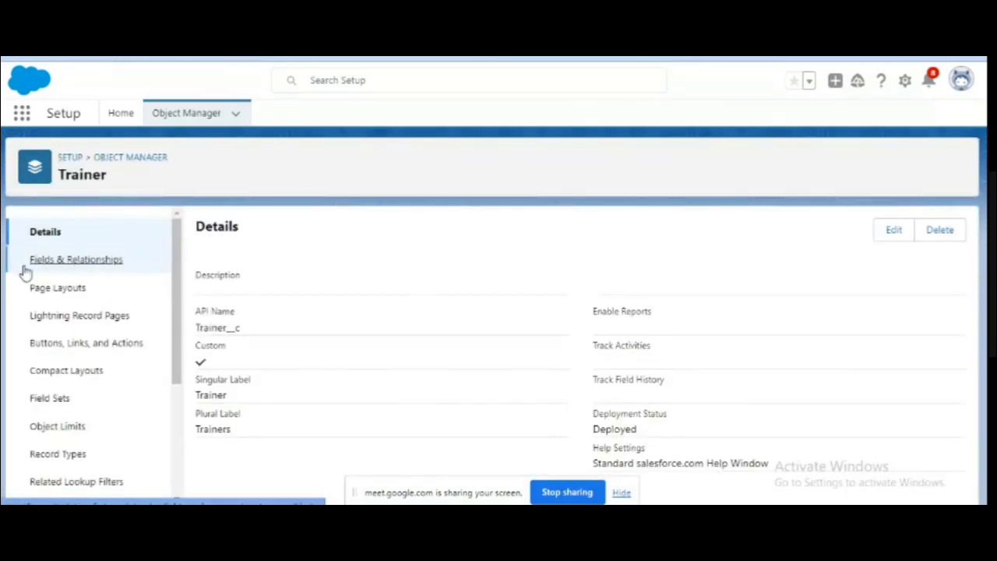
left_click(78, 260)
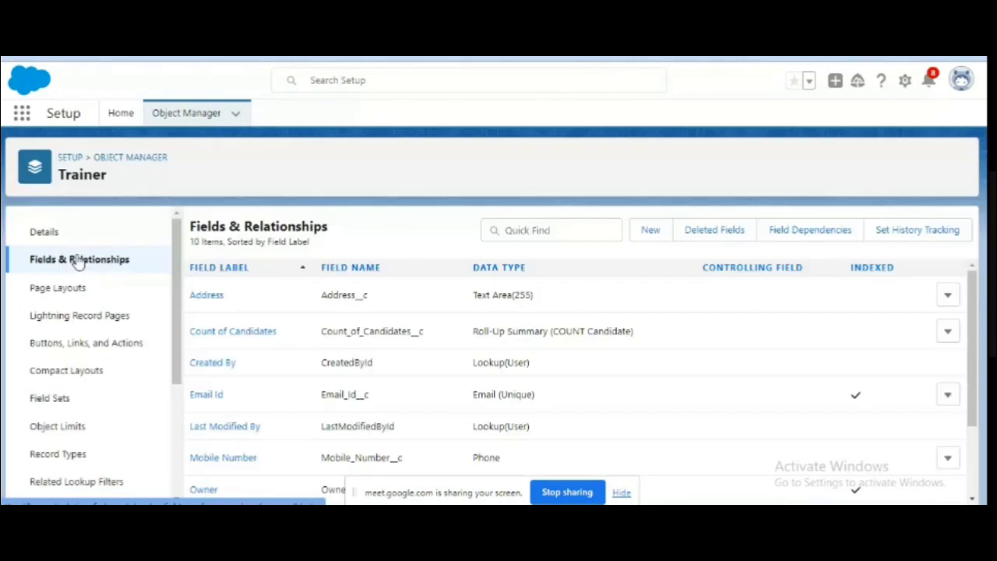
Step: Examine the data types offered for a new Trainer custom field, selecting Phone as an example, and return to the fields list
left_click(651, 233)
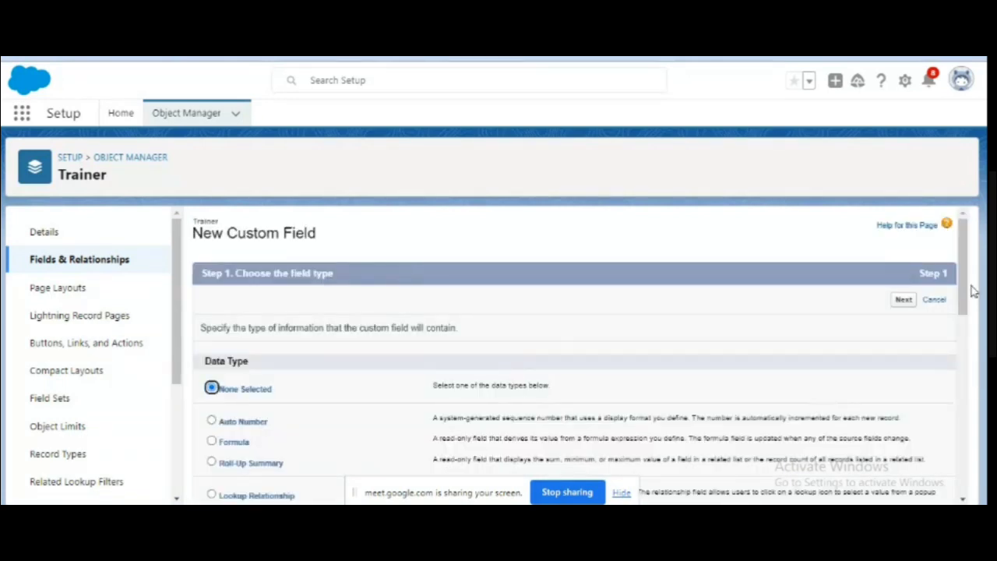
scroll(972, 289, "down", 3)
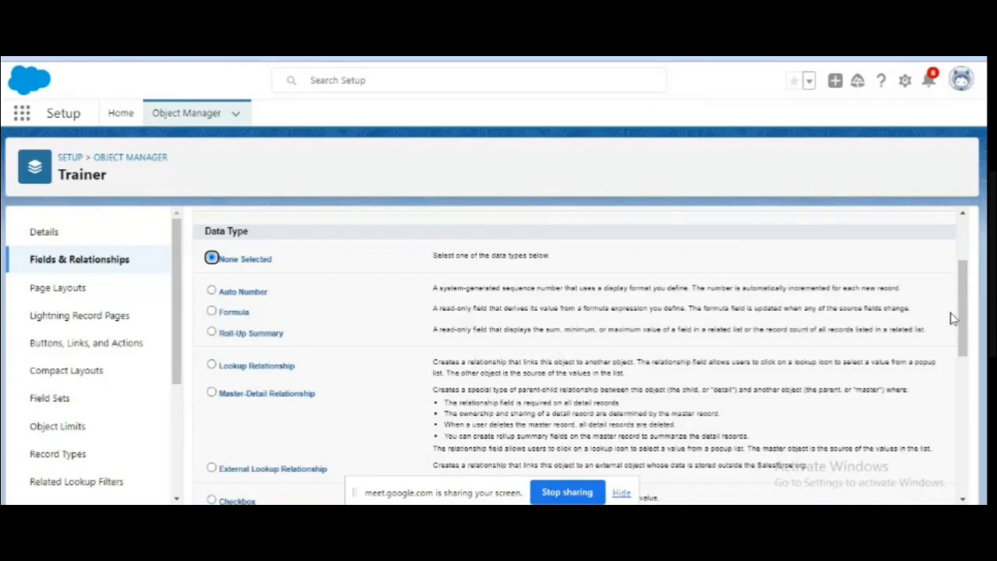
mouse_move(965, 305)
left_mouse_down()
mouse_move(971, 448)
mouse_move(960, 261)
mouse_move(962, 299)
mouse_move(964, 287)
left_mouse_up()
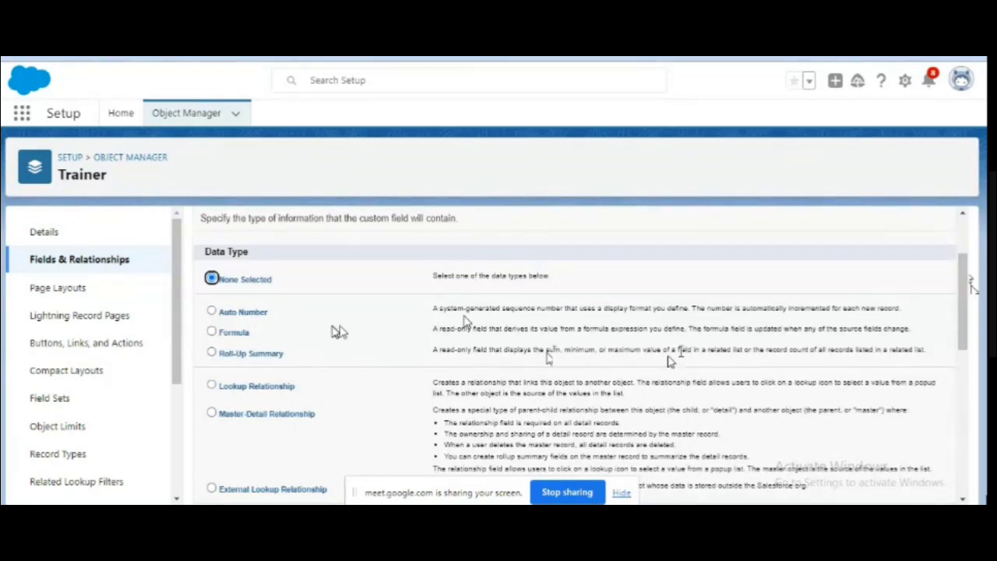
scroll(404, 363, "down", 2)
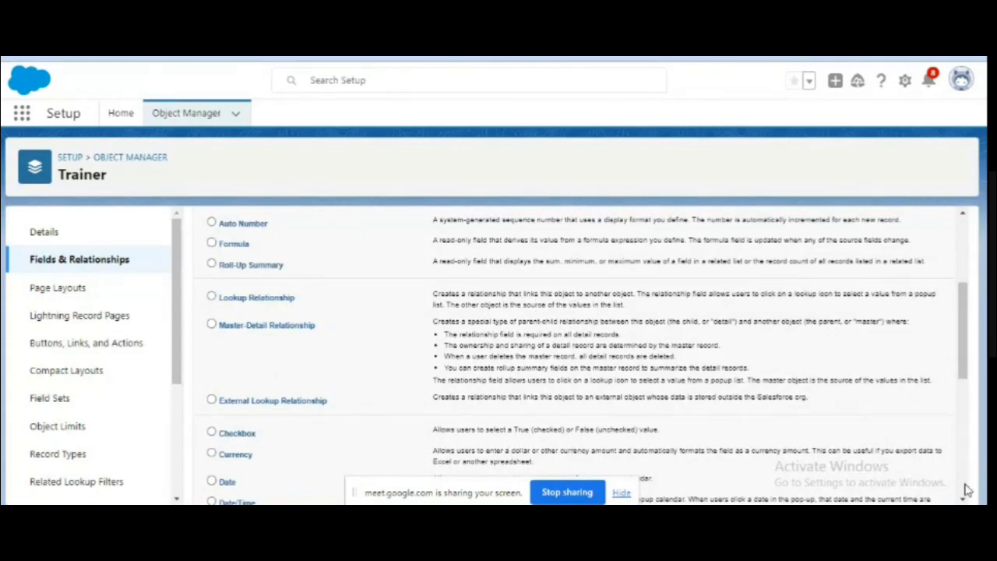
scroll(965, 489, "down", 3)
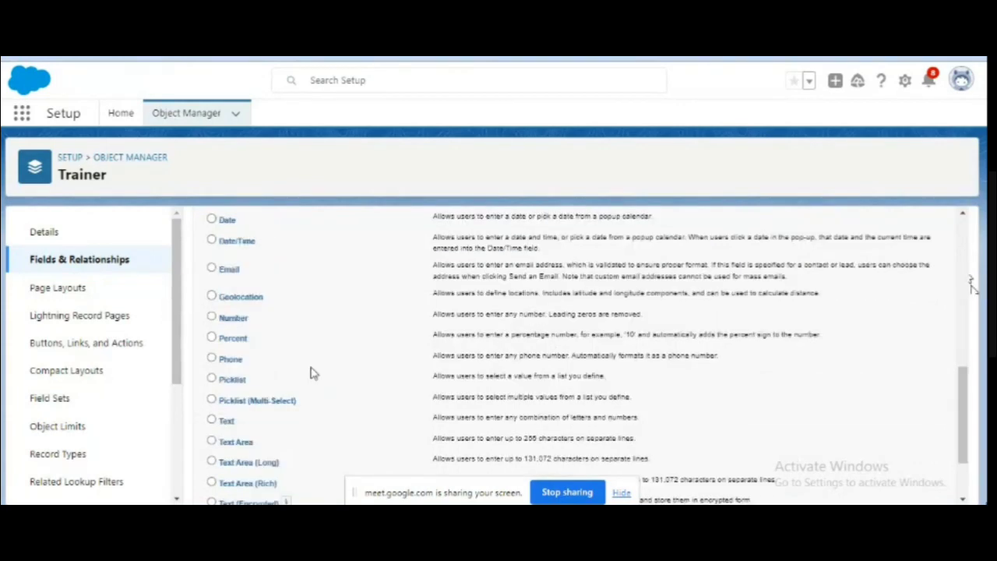
left_click(212, 359)
scroll(964, 484, "down", 3)
scroll(966, 273, "up", 8)
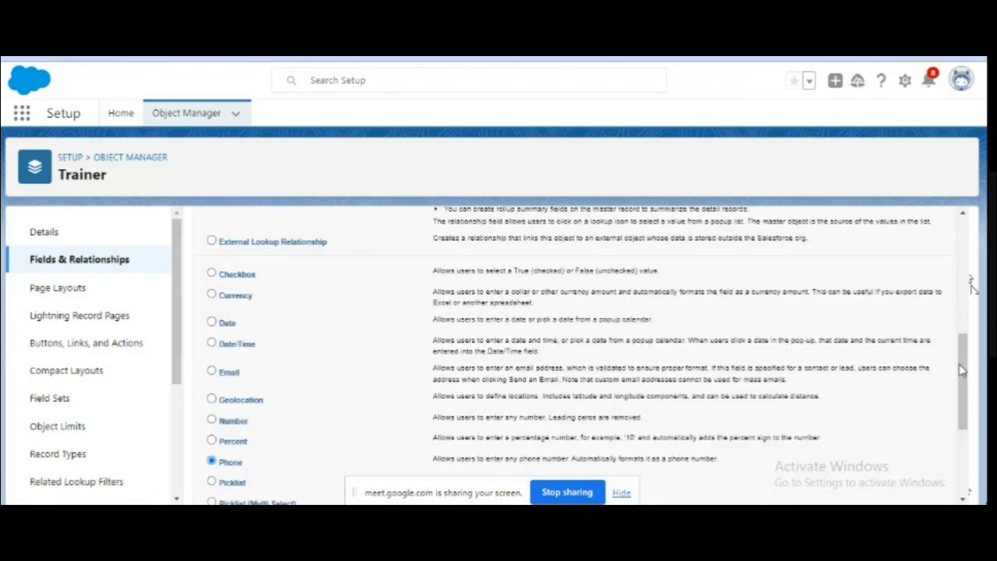
scroll(958, 256, "up", 5)
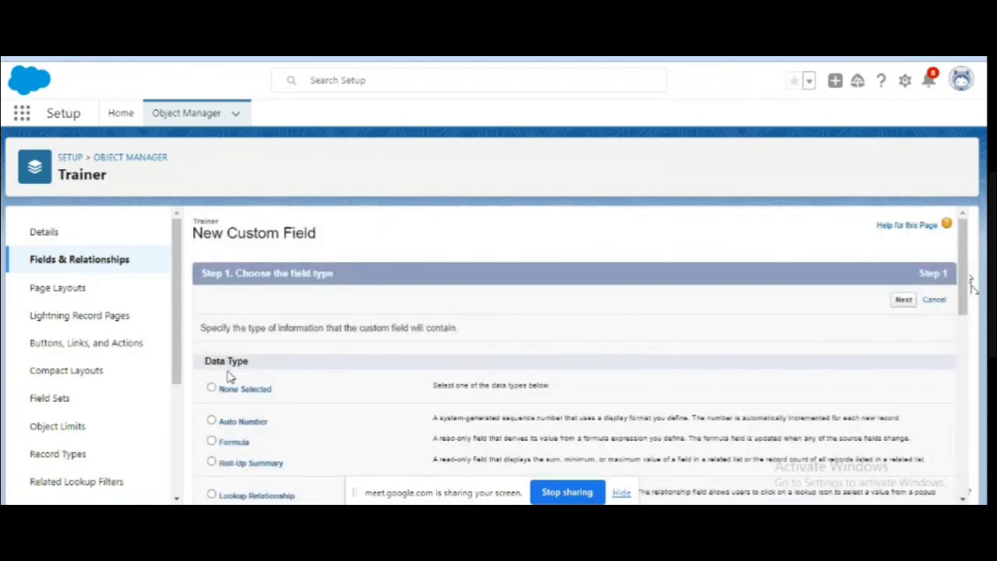
left_click(44, 264)
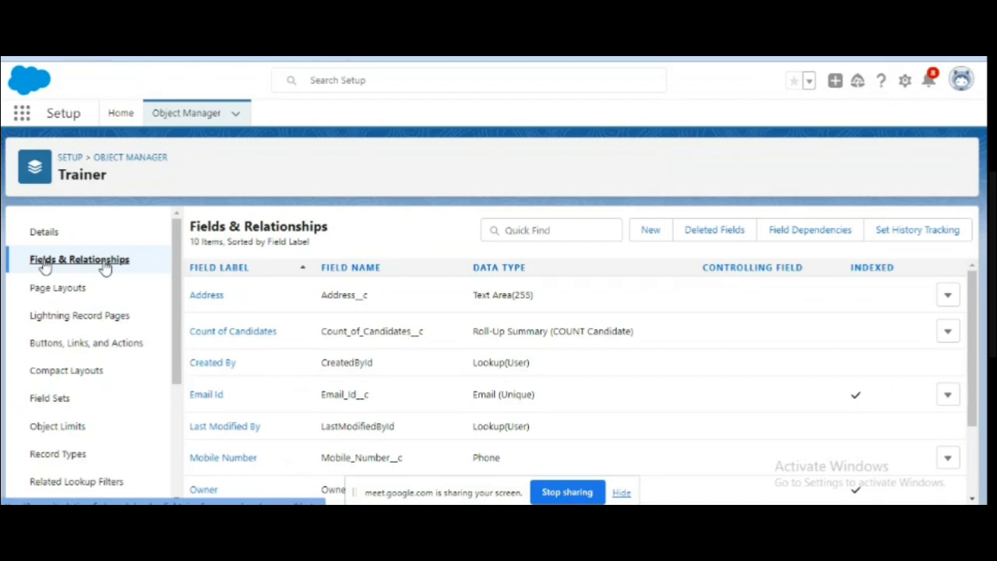
Step: Start a new custom field on the Trainer object with the Picklist data type and continue to its details
left_click(648, 231)
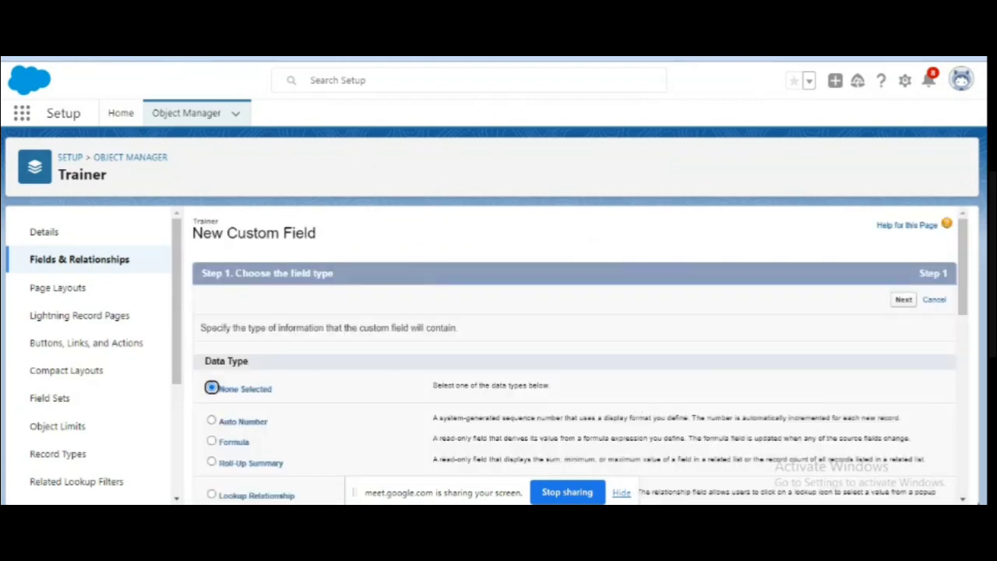
left_click(962, 499)
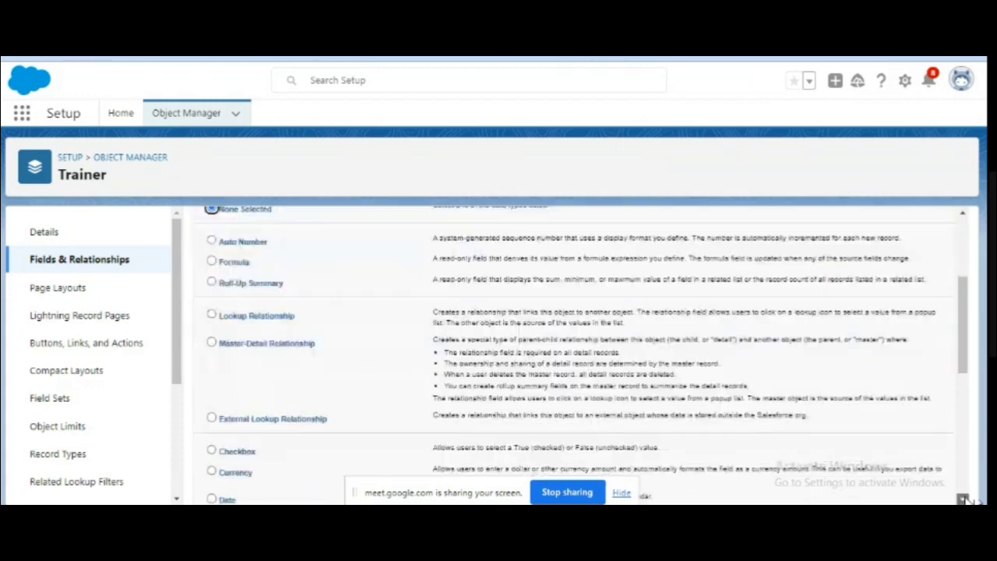
left_click(962, 499)
left_click(963, 499)
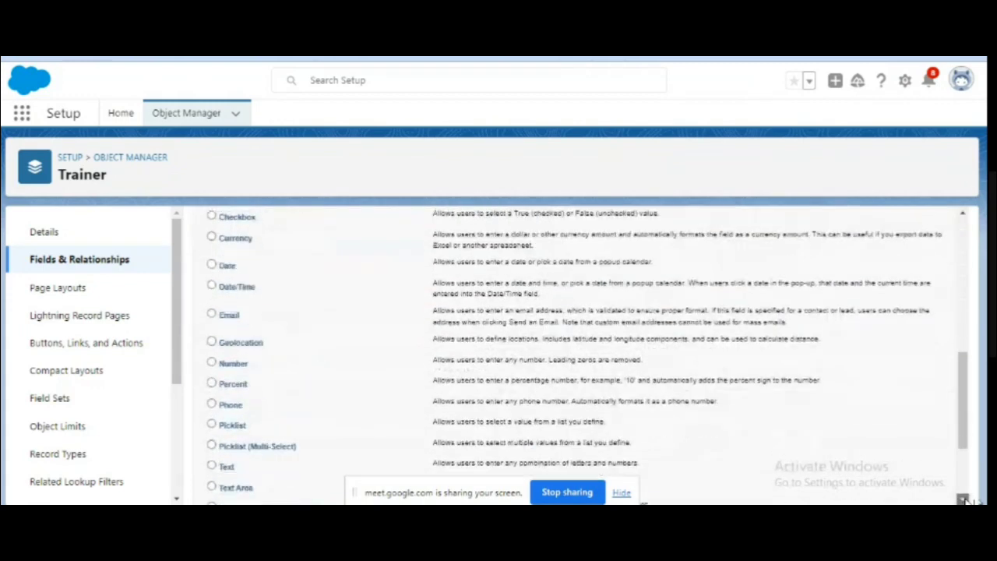
left_click(963, 499)
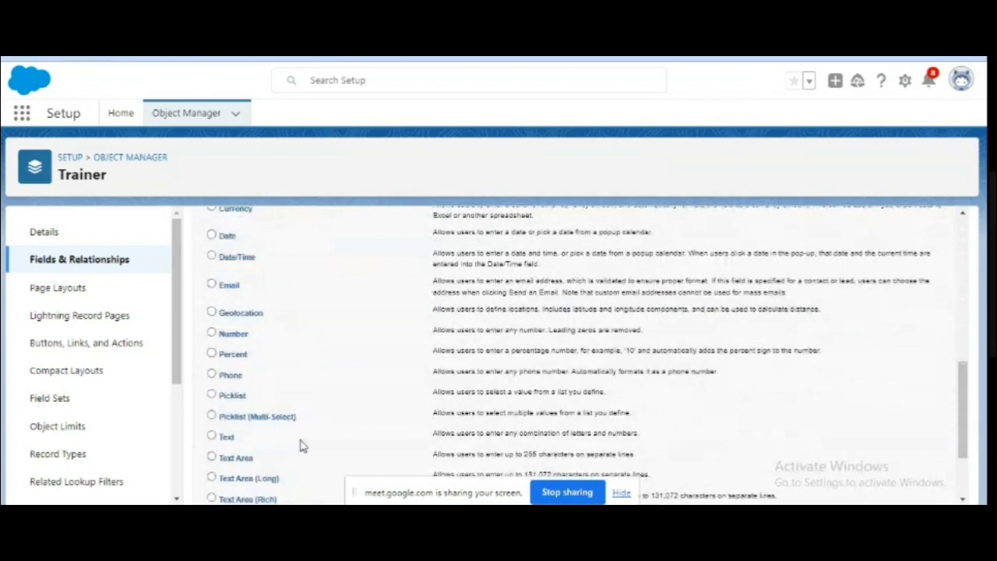
left_click(212, 395)
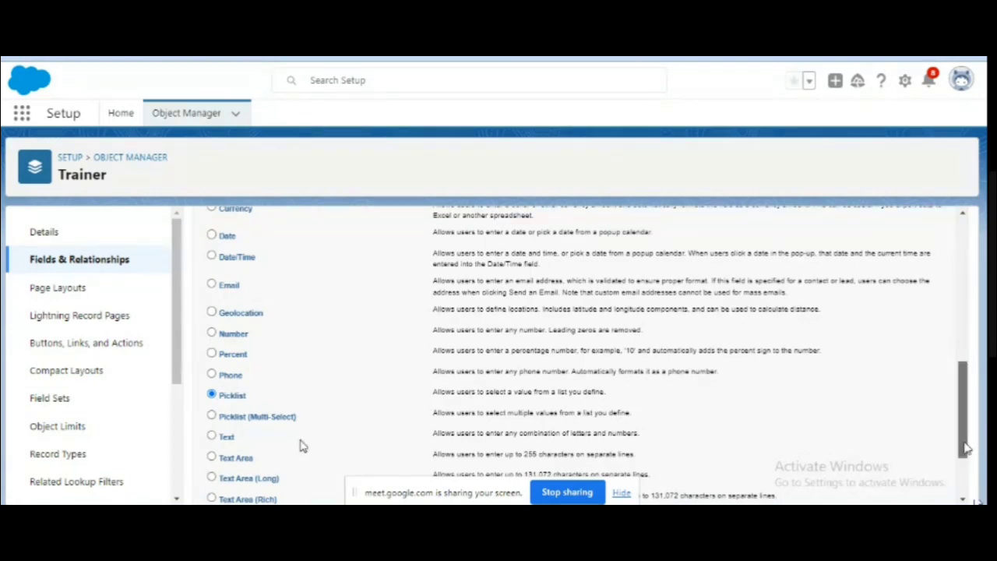
scroll(966, 448, "down", 3)
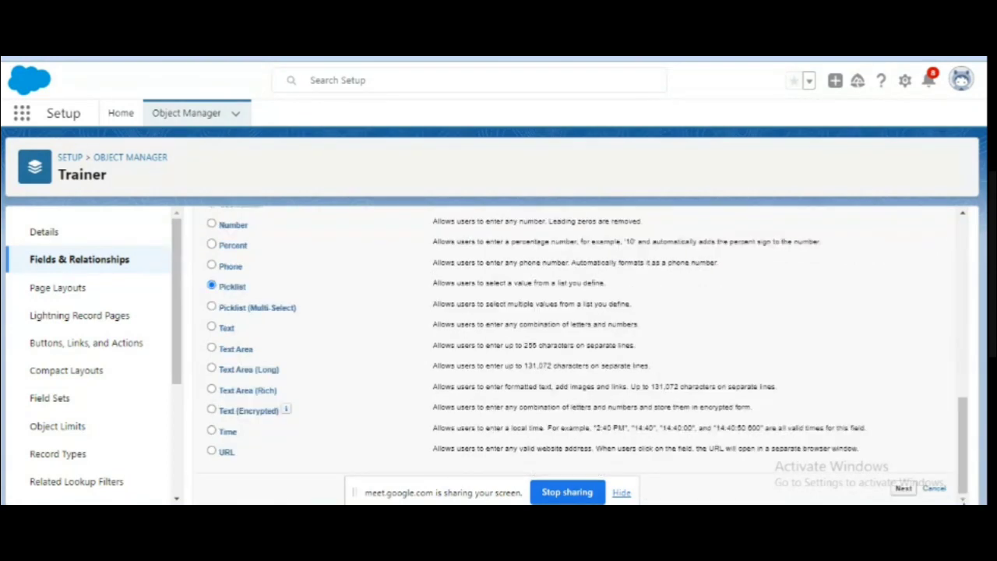
left_click(902, 489)
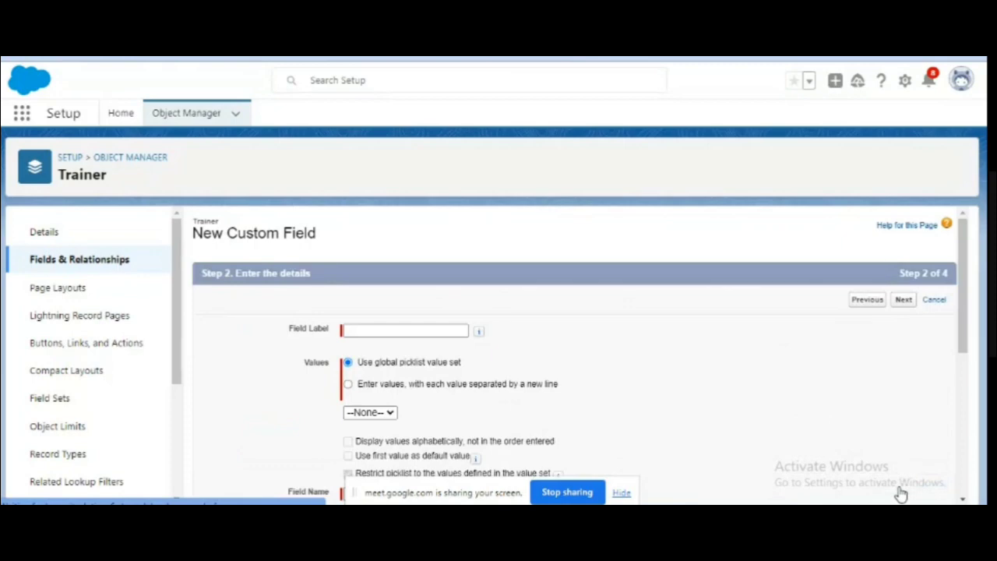
Step: Enter hot, cold and windy as the picklist's own line-separated values, and leave the new field without saving
left_click(437, 330)
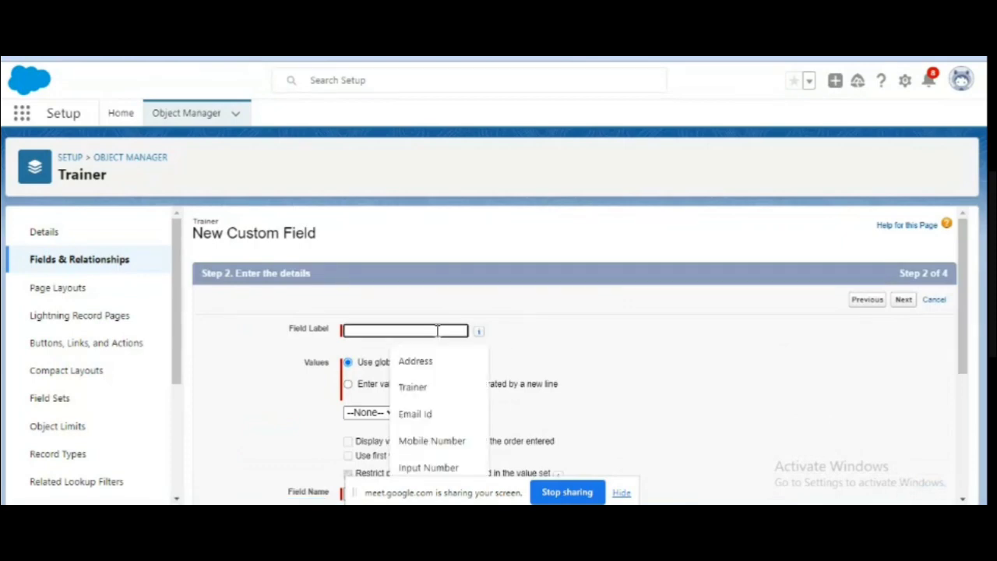
left_click(349, 385)
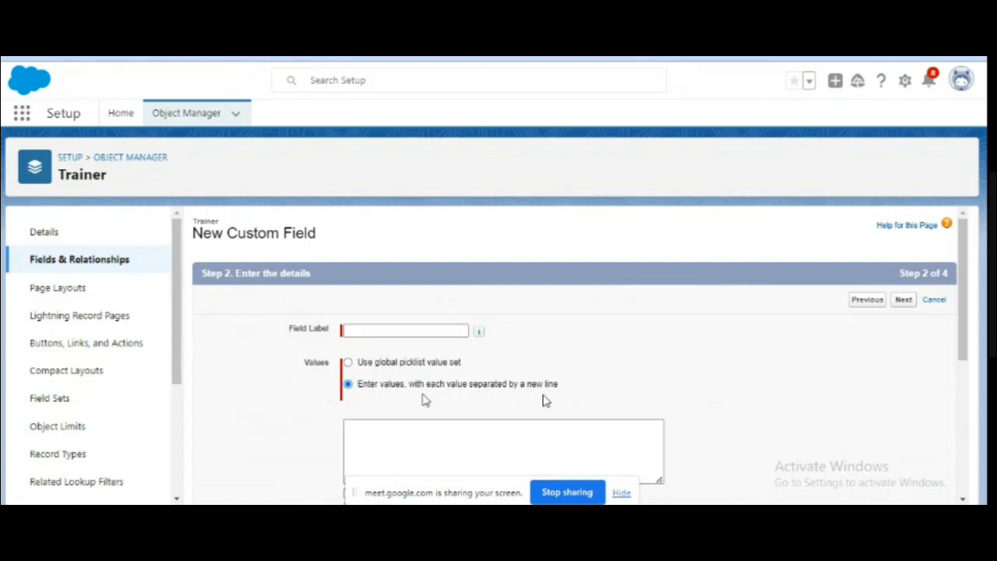
scroll(966, 355, "down", 2)
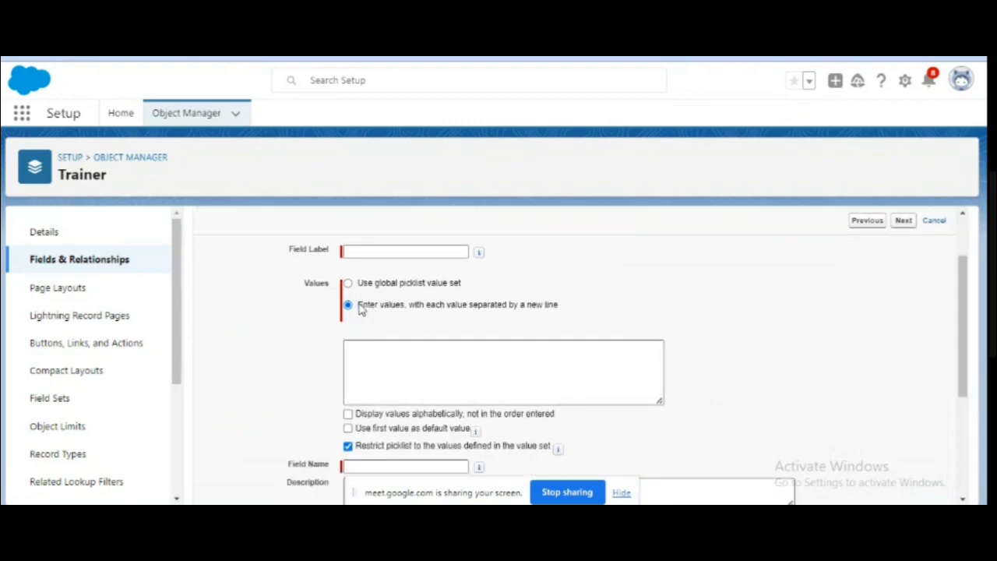
left_click(366, 351)
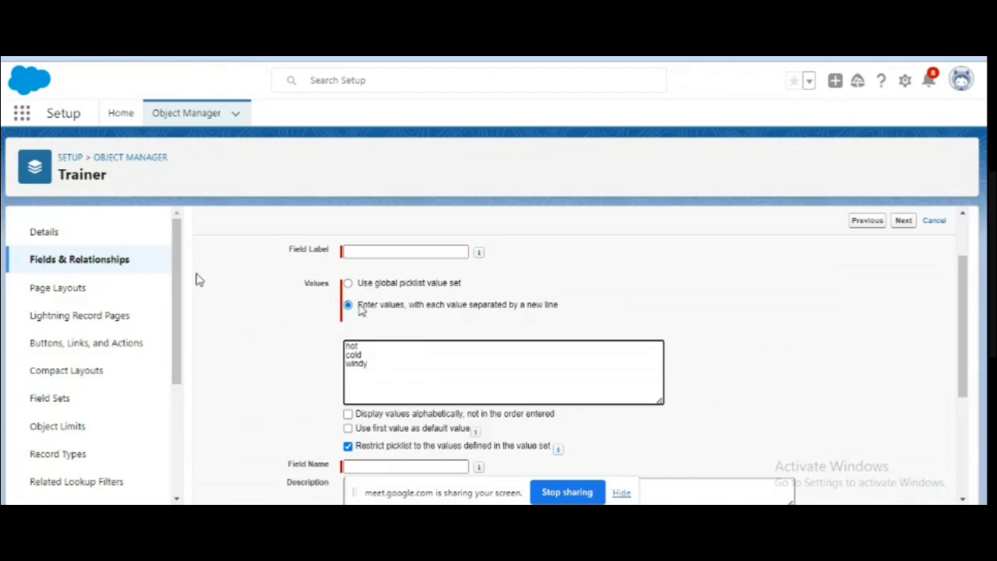
left_click(101, 263)
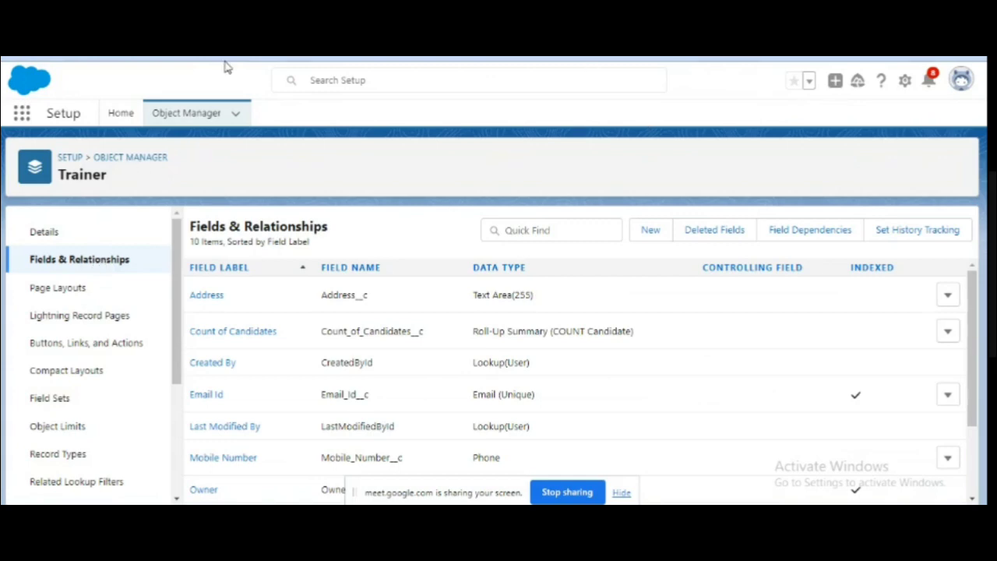
Step: Open the Training Management app from the full list of apps
left_click(21, 113)
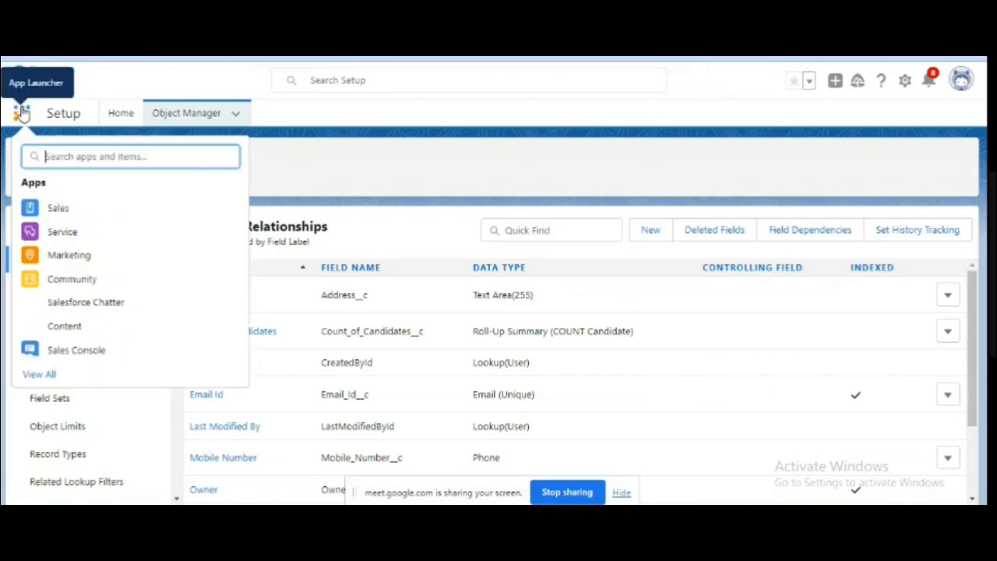
left_click(50, 375)
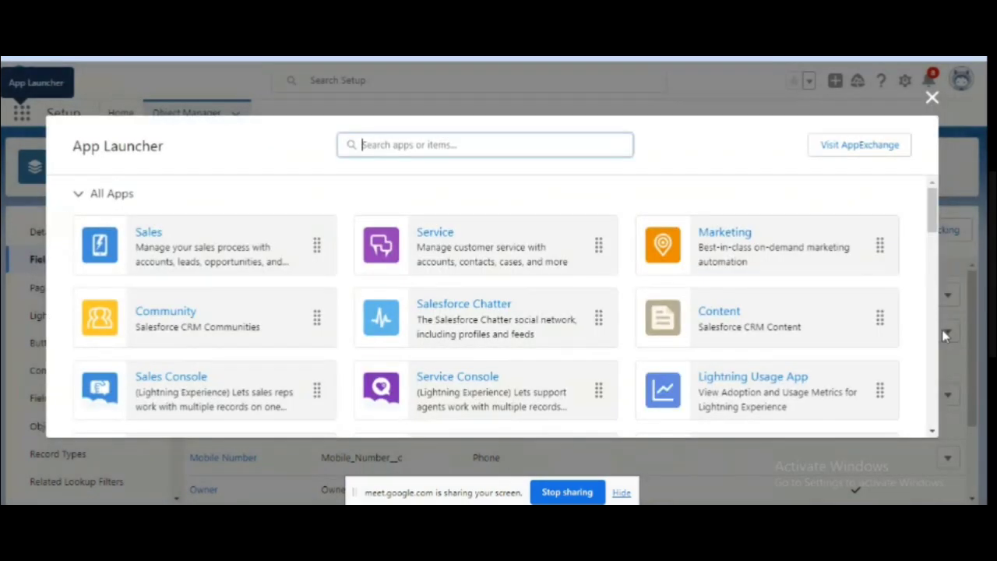
scroll(933, 225, "down", 3)
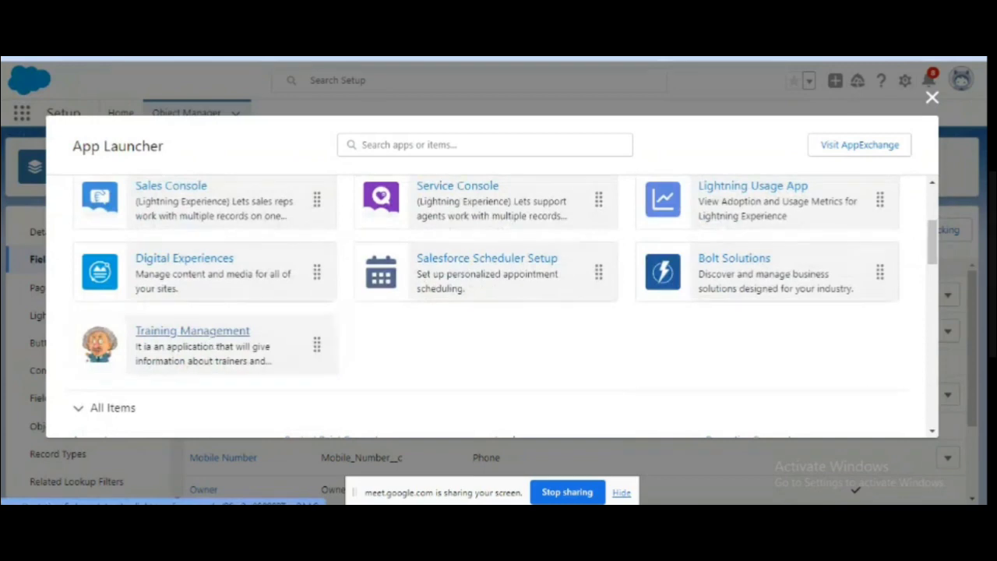
left_click(212, 336)
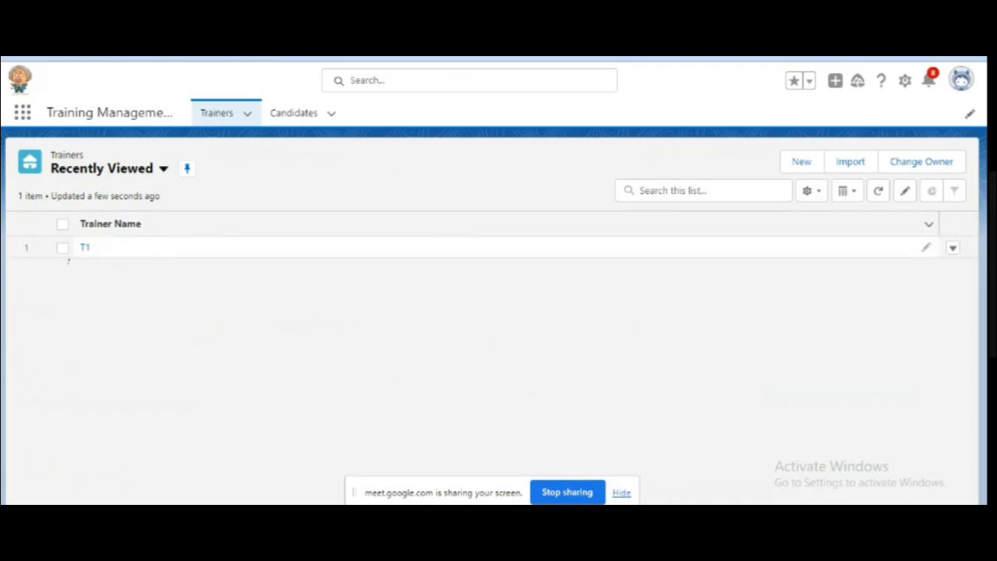
Step: Switch the Trainers list to the All view and look through its list view controls
left_click(814, 197)
left_click(606, 311)
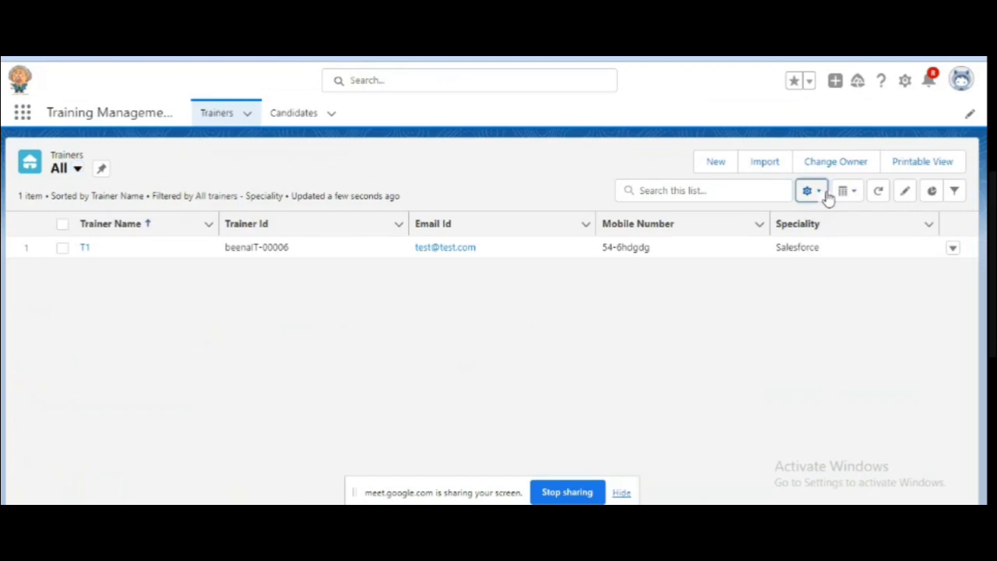
left_click(816, 195)
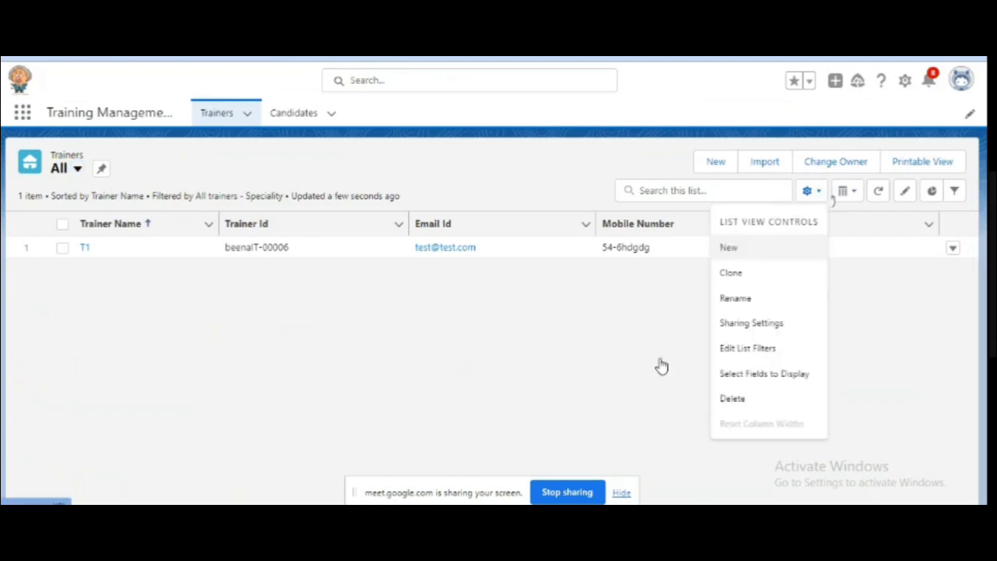
left_click(568, 398)
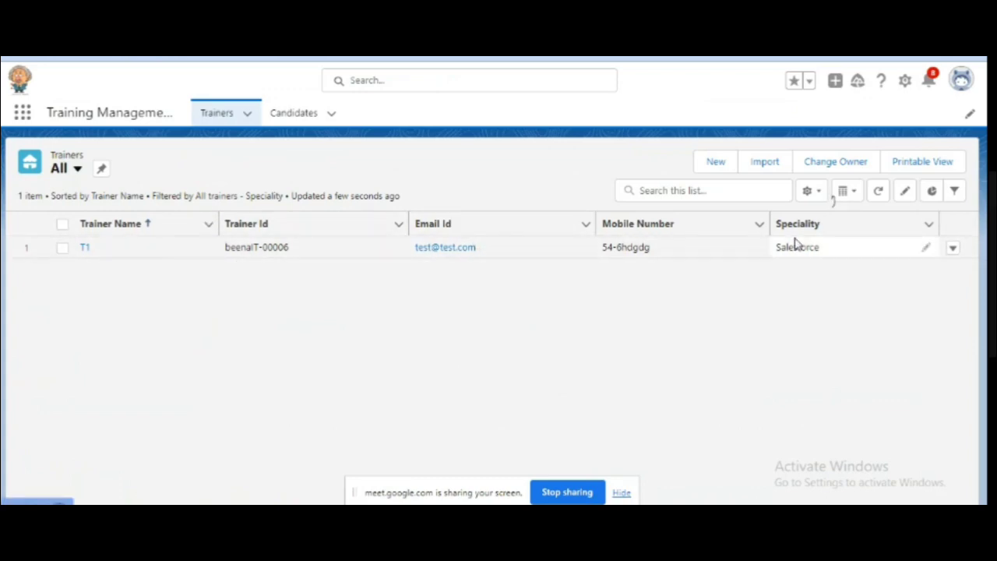
Step: Review the available and visible fields for the All trainers list view and save the existing selection
left_click(817, 195)
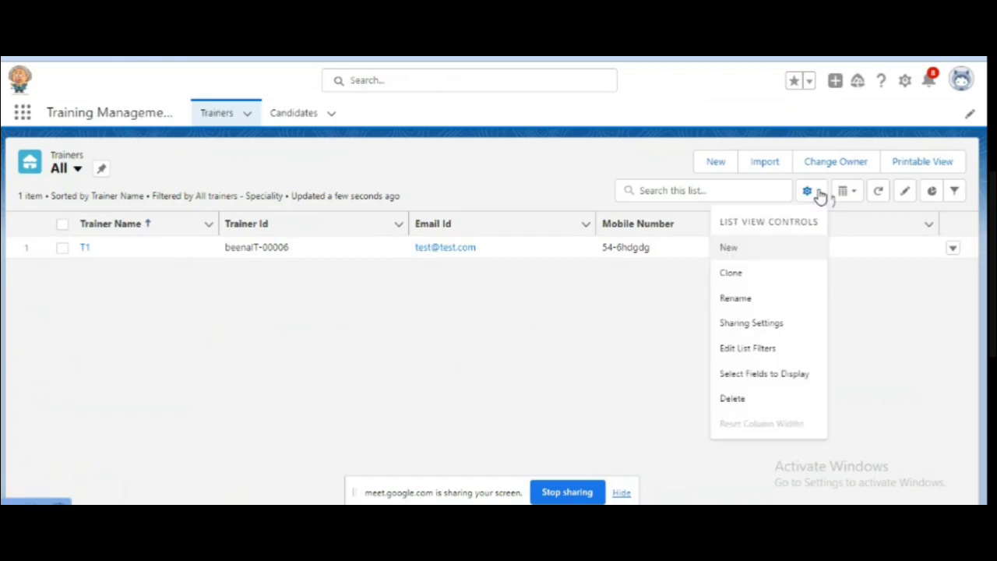
left_click(753, 375)
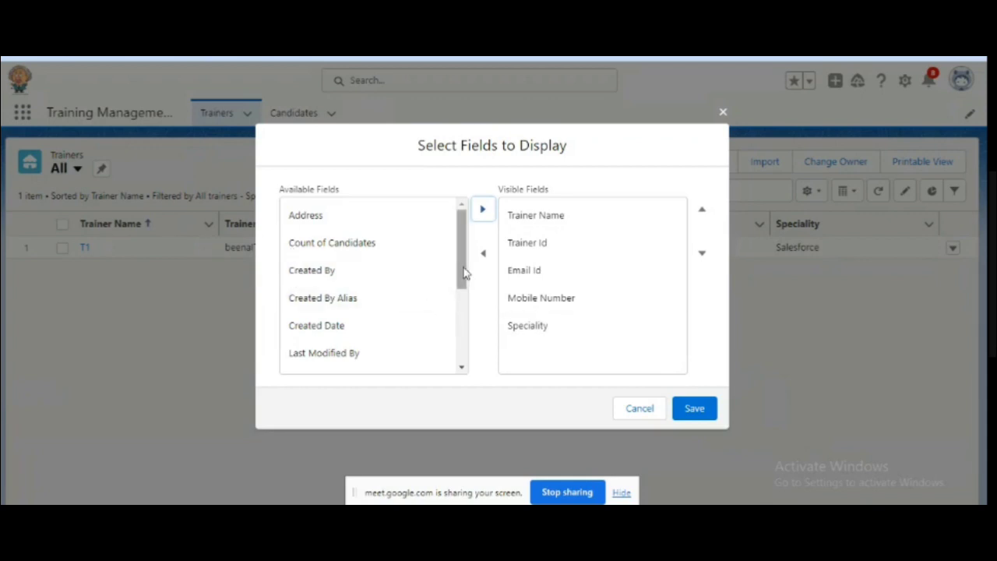
left_click_drag(462, 276, 463, 348)
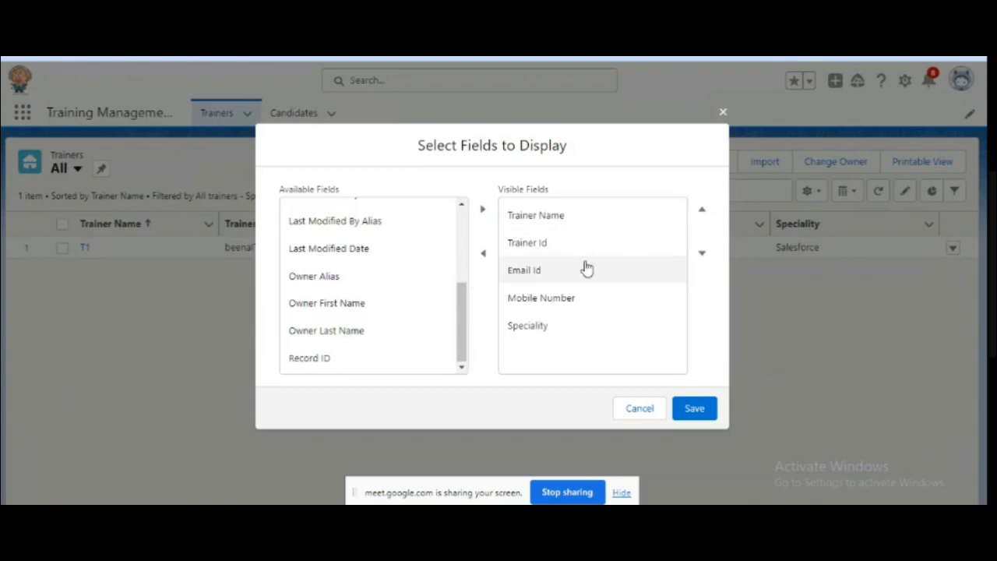
left_click(701, 406)
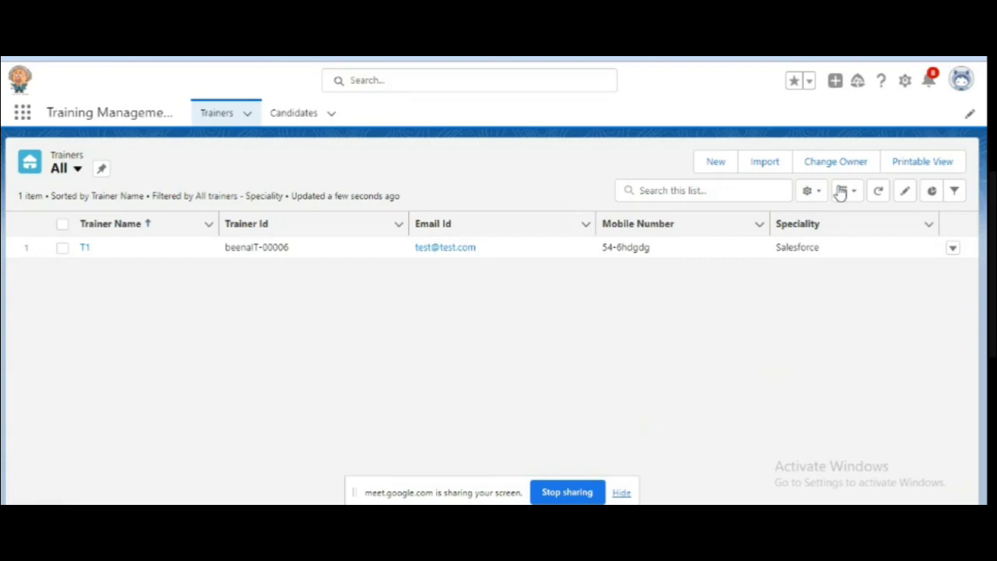
Step: Pin the All list view of the Trainers object
left_click(811, 191)
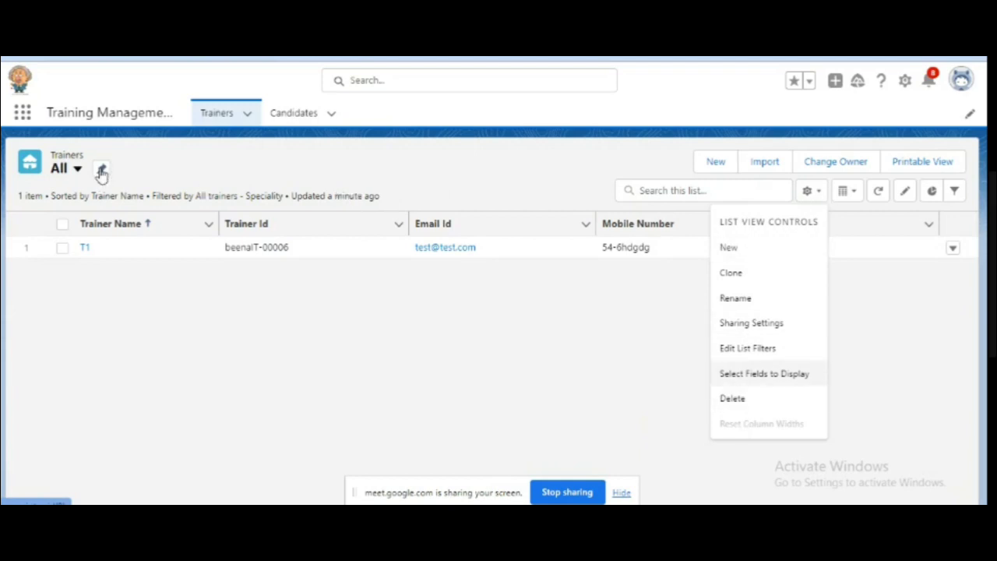
left_click(102, 170)
left_click(77, 169)
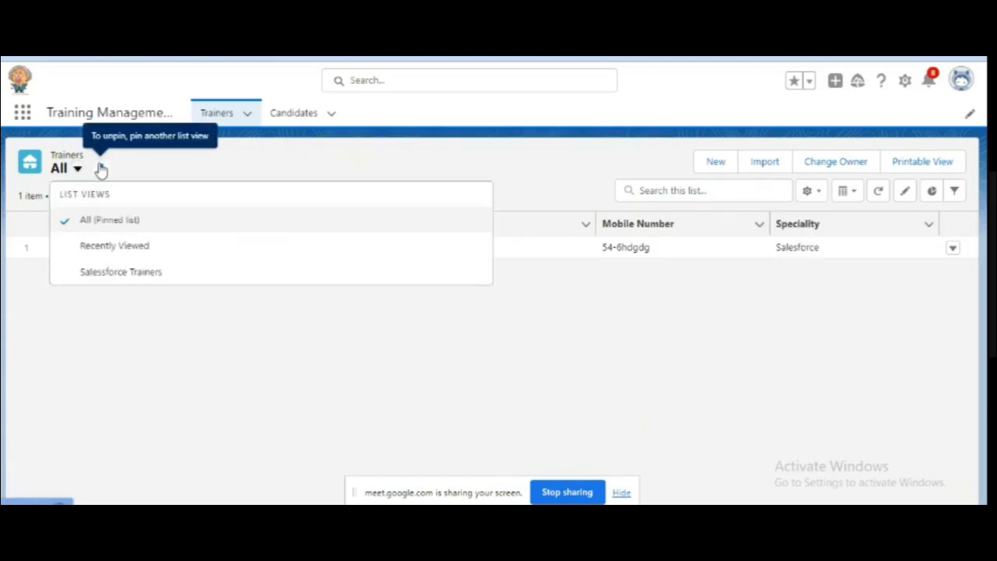
left_click(101, 170)
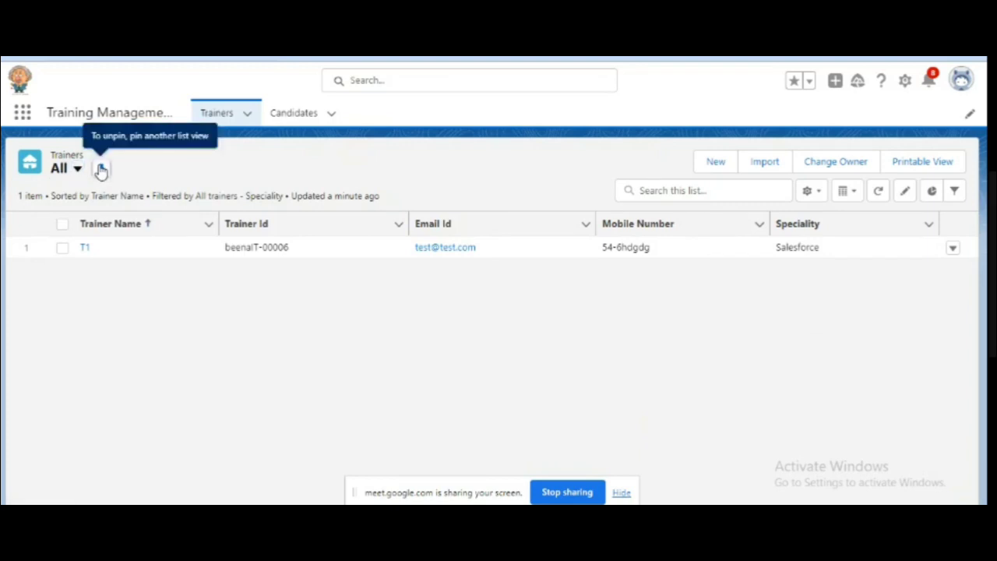
Step: Switch the Trainers list to Recently Viewed, pin that view, and look through its list view controls
left_click(79, 168)
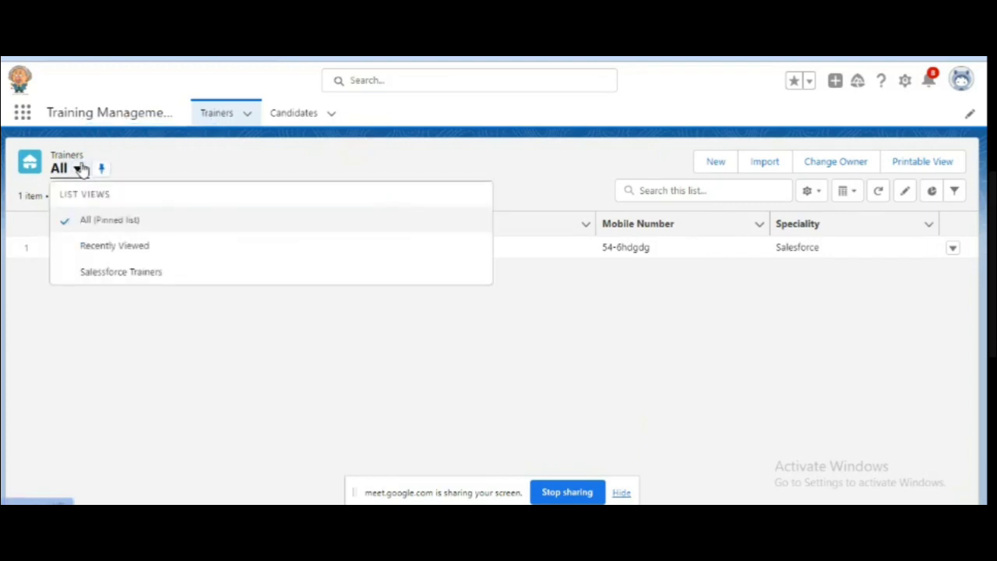
left_click(88, 248)
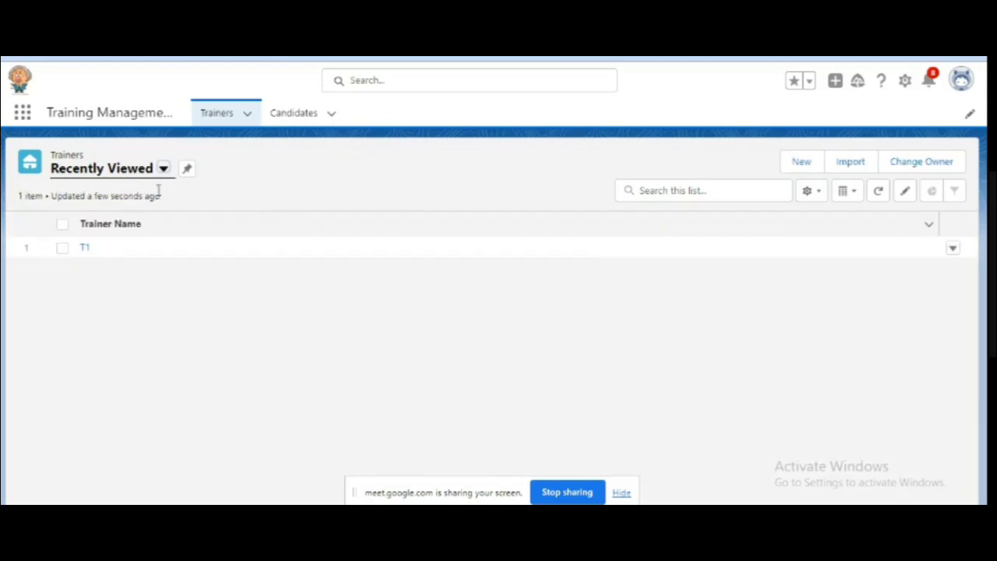
left_click(188, 175)
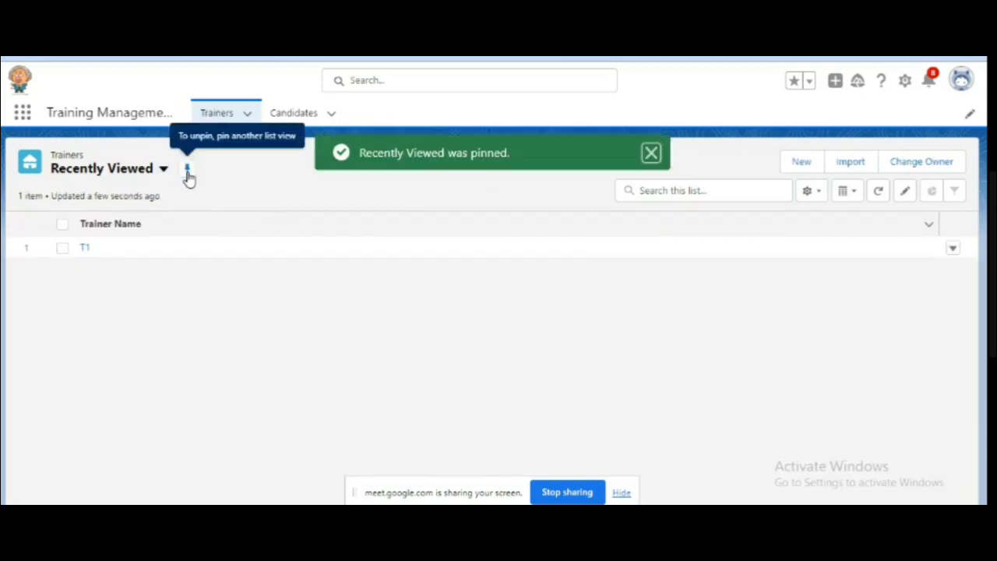
left_click(813, 191)
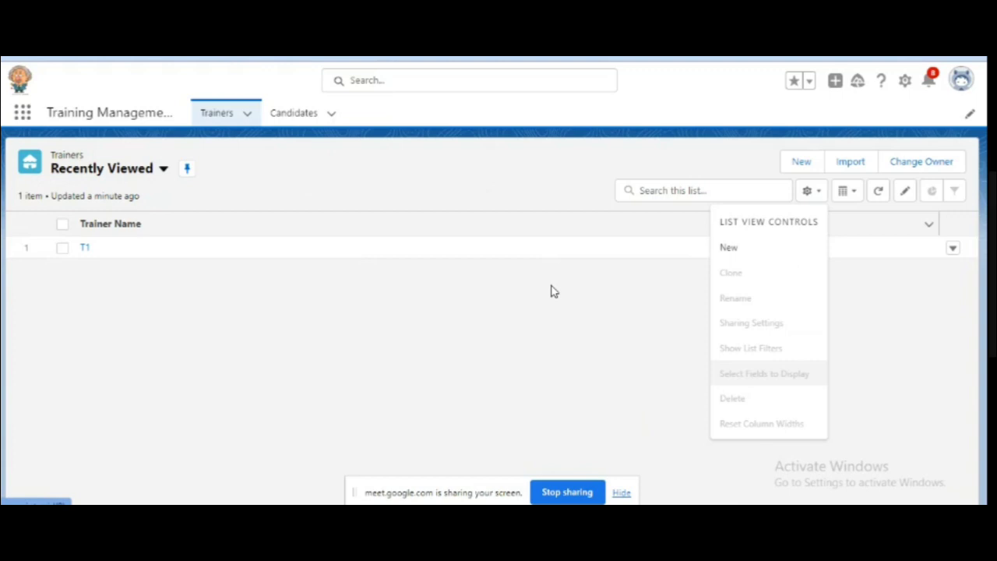
left_click(550, 291)
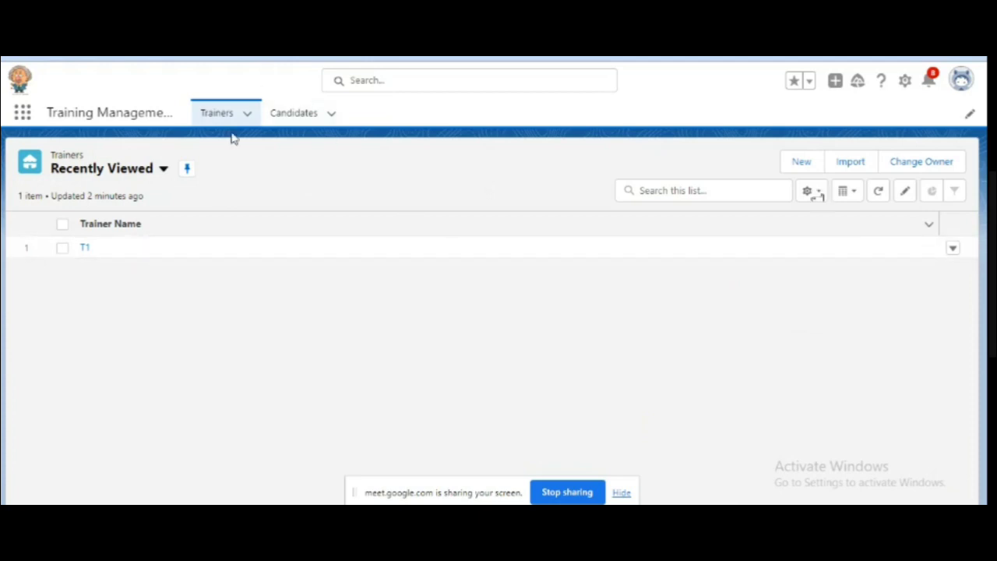
Step: Open the T1 trainer record and read through its details
left_click(84, 249)
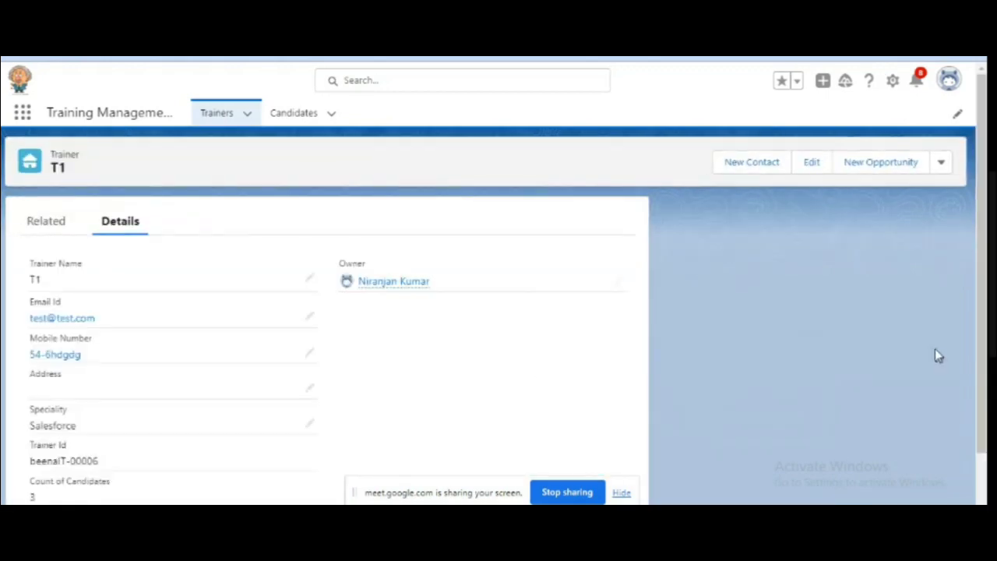
left_click_drag(984, 327, 985, 397)
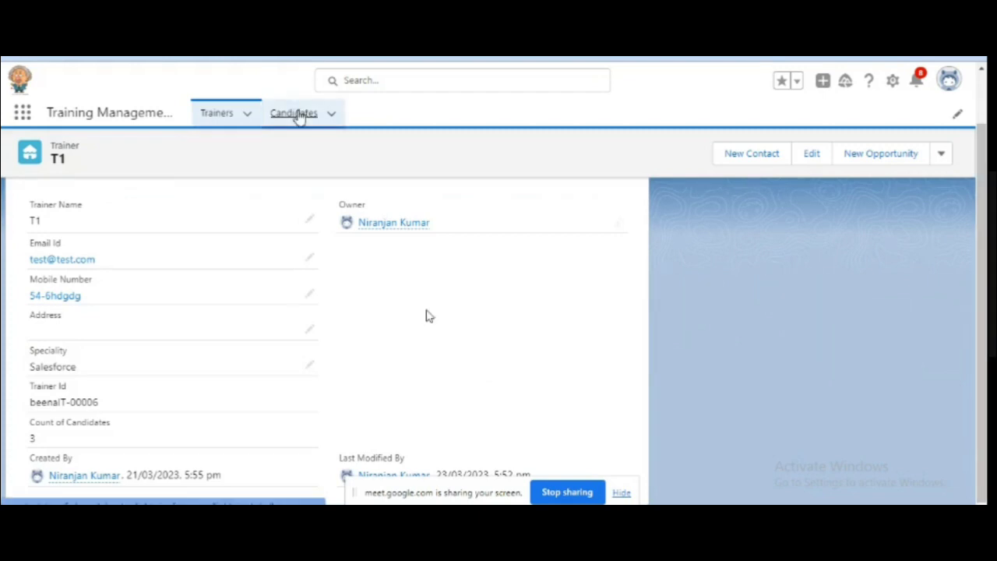
Step: Open candidate record c4 and examine its details, including the State and cities fields and the calculated output fields
left_click(297, 114)
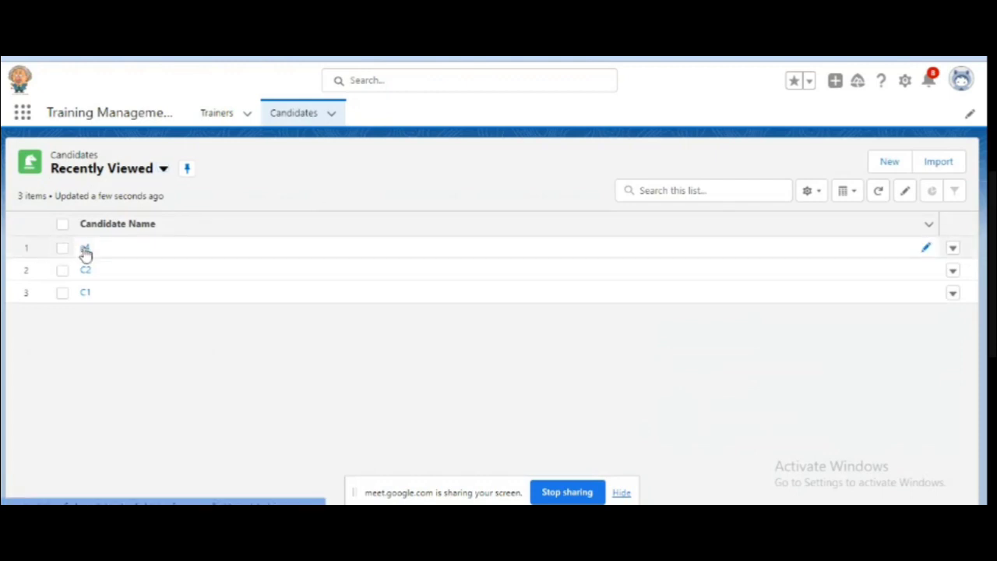
left_click(84, 248)
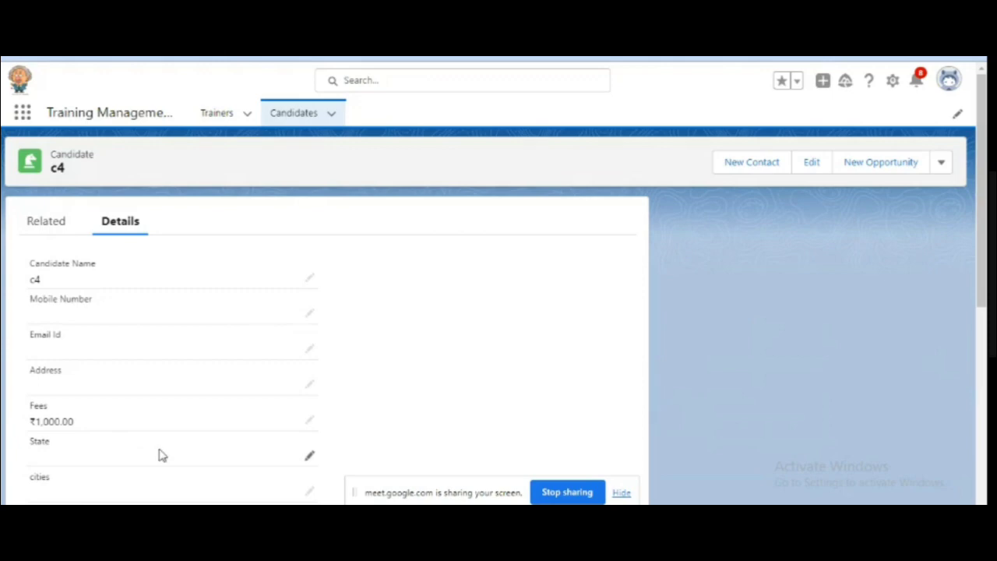
scroll(467, 436, "down", 1)
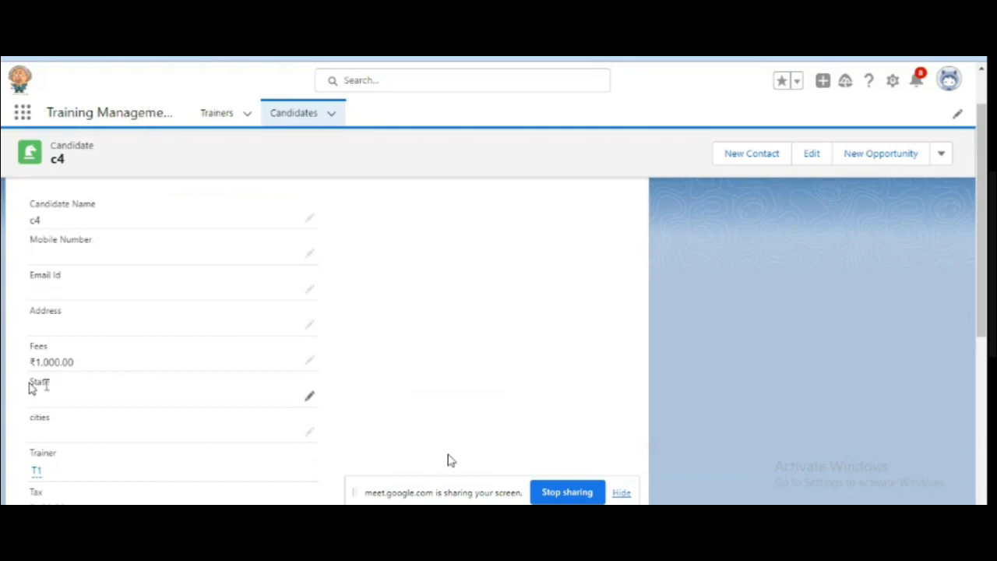
left_click_drag(32, 383, 54, 386)
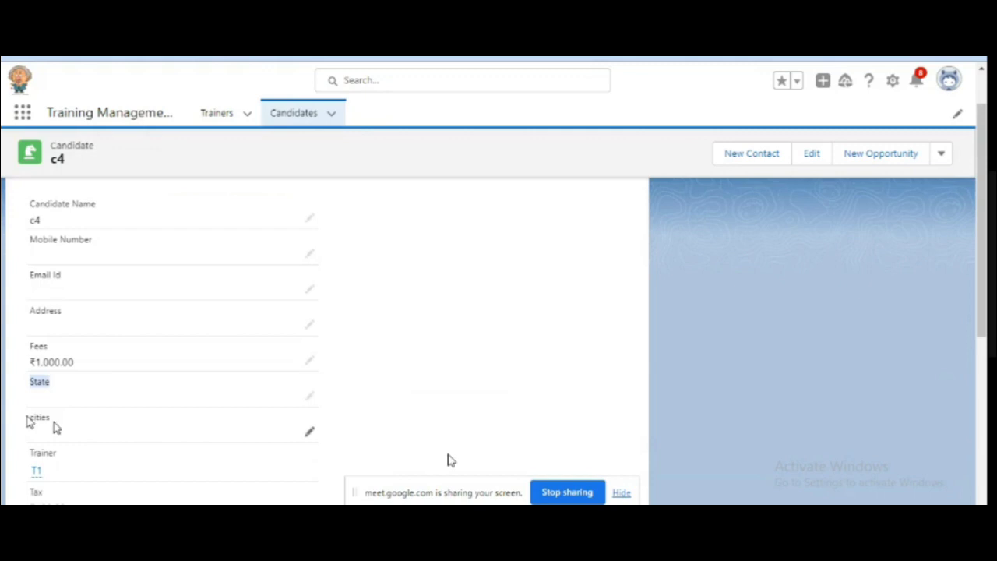
left_click_drag(28, 421, 53, 422)
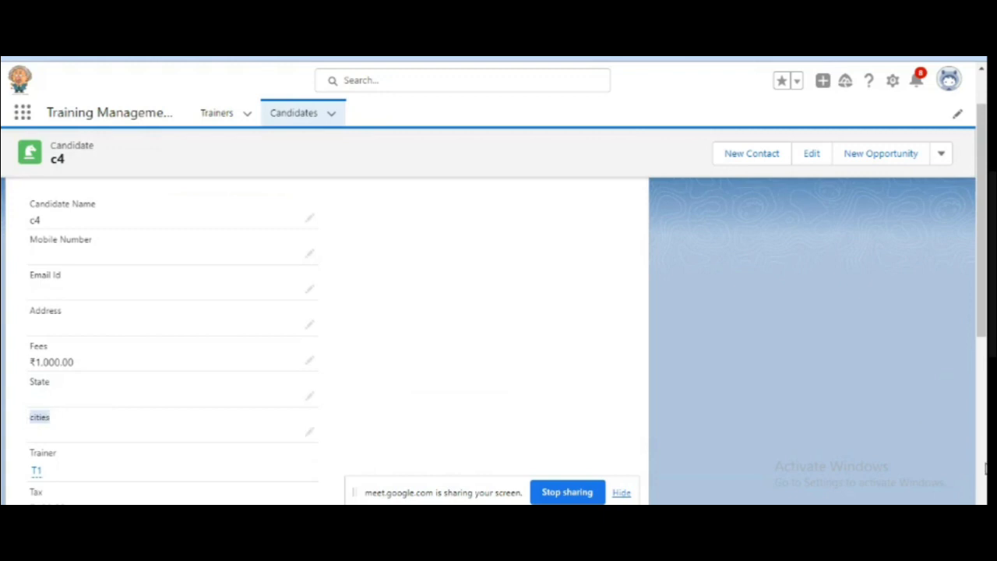
scroll(172, 343, "down", 4)
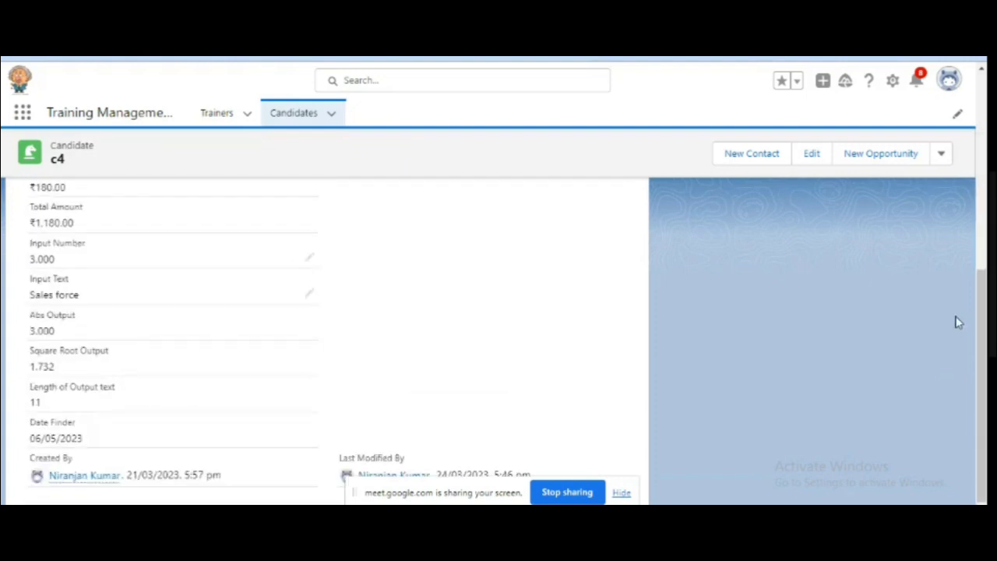
left_click_drag(983, 286, 985, 311)
Step: Open the Candidate object's fields and relationships in Setup and start a new custom field
left_click(893, 84)
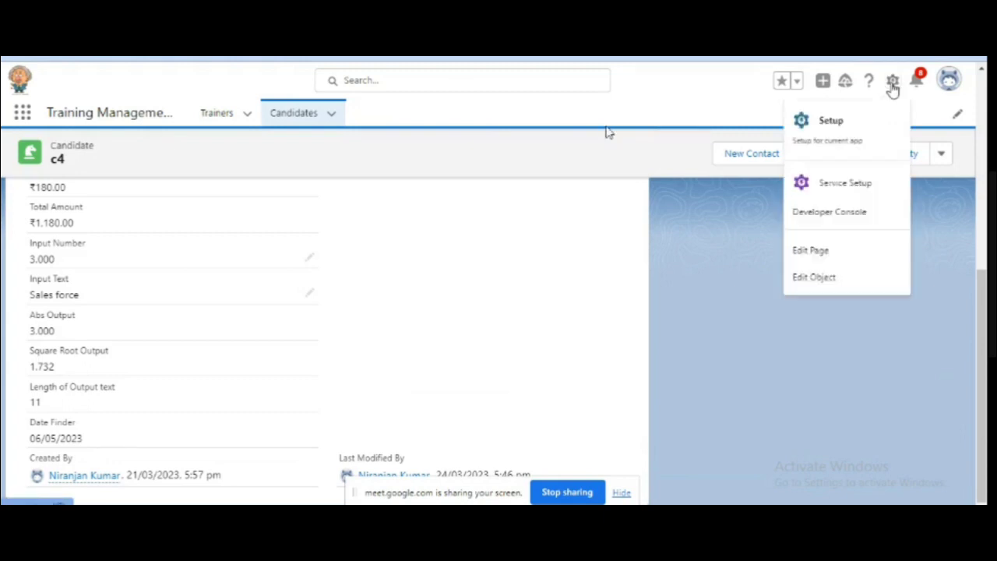
left_click(813, 279)
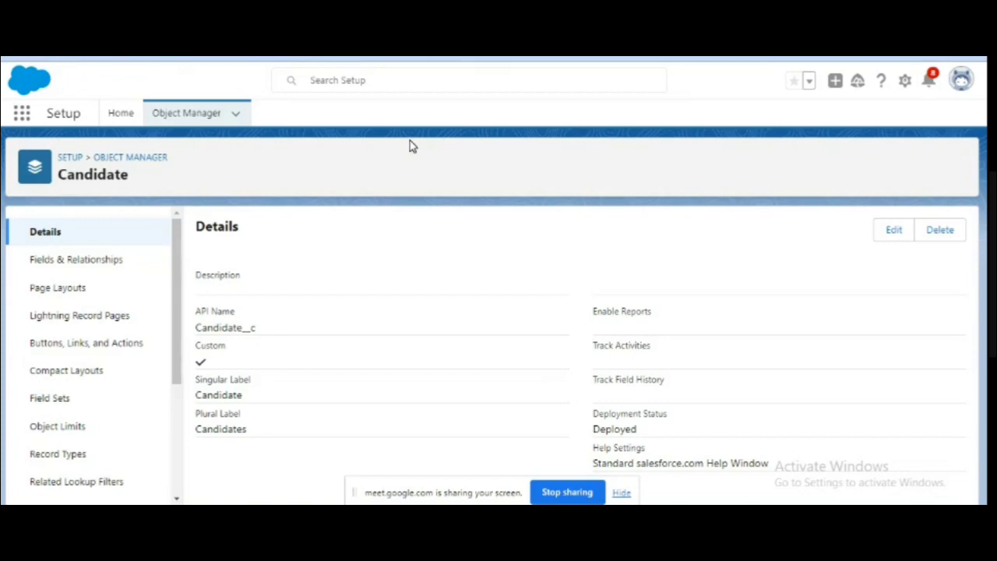
left_click(69, 266)
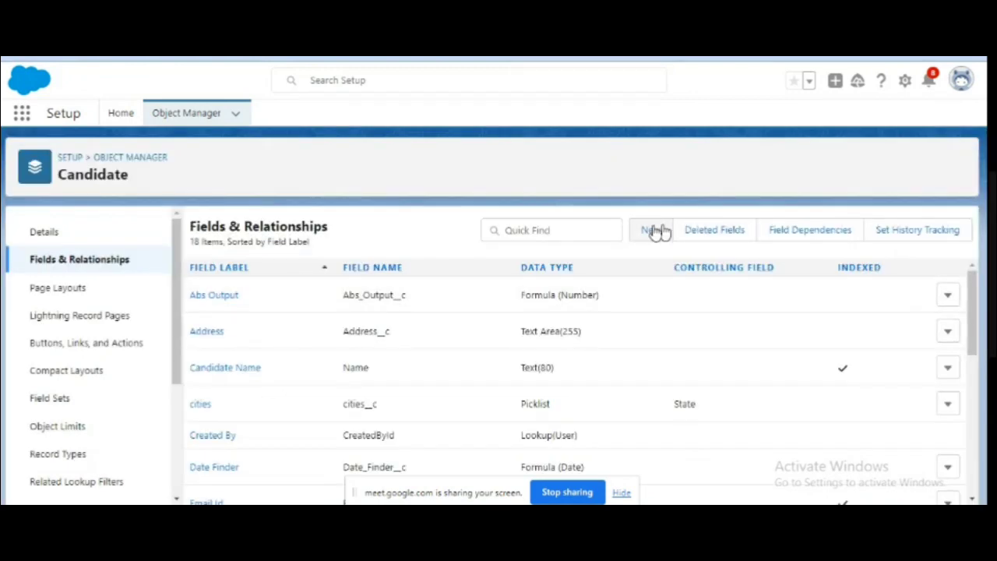
left_click(658, 231)
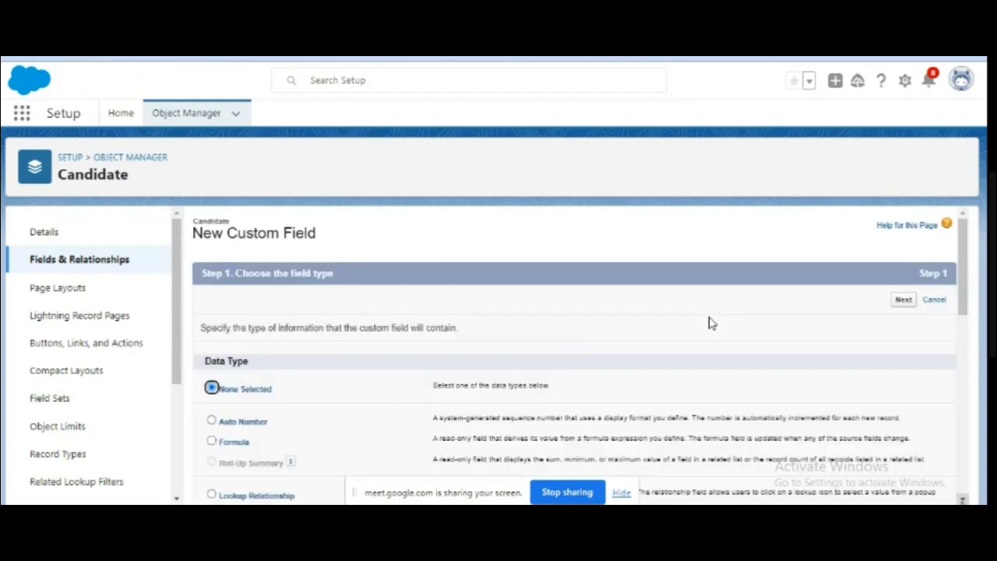
Step: Compare the Lookup Relationship and Master-Detail Relationship data types by selecting each, ending on Master-Detail Relationship
scroll(711, 324, "down", 2)
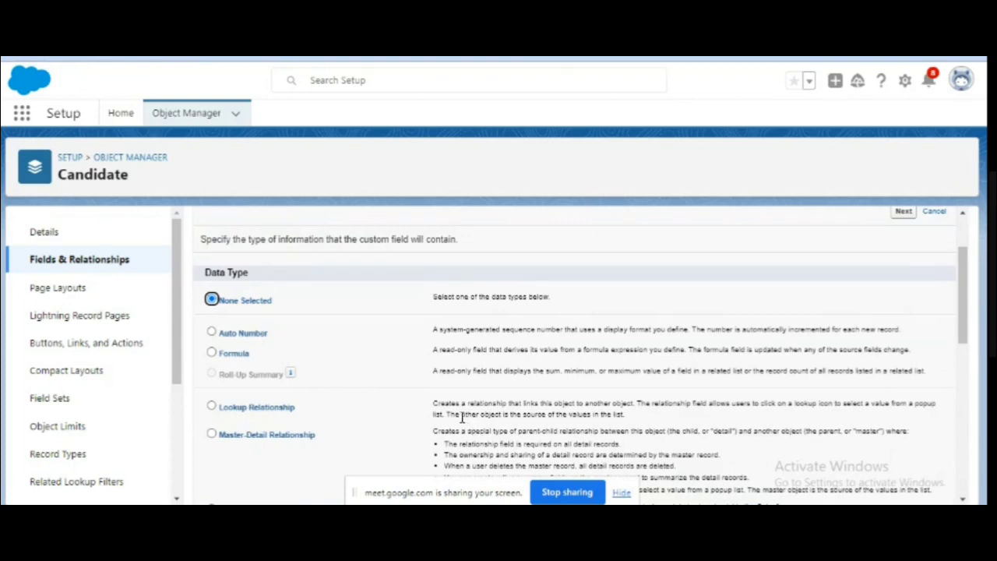
left_click(215, 408)
left_click(211, 434)
left_click(211, 407)
left_click(211, 435)
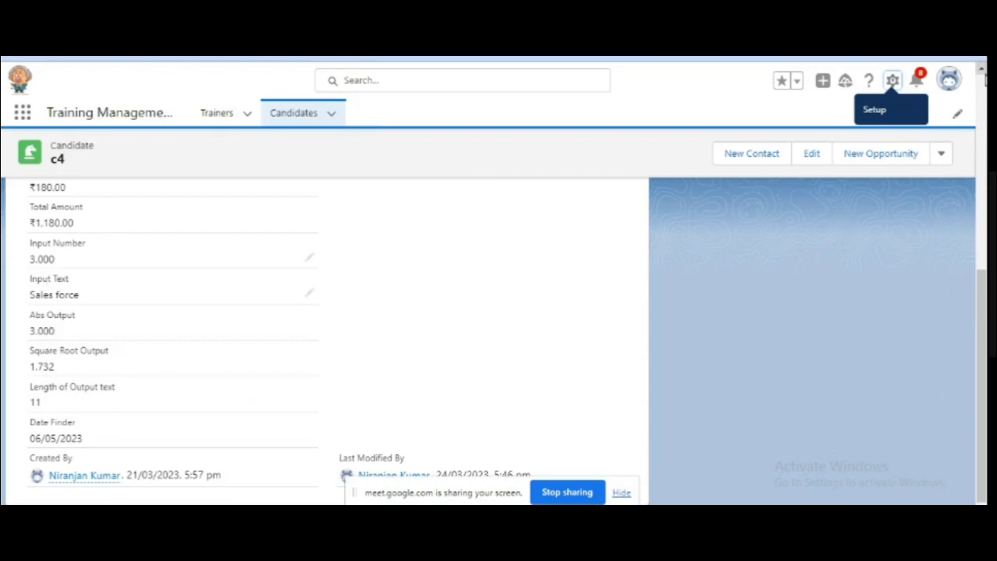
Step: Set the Fees of candidate c4 to 100 and save the record
scroll(984, 72, "up", 2)
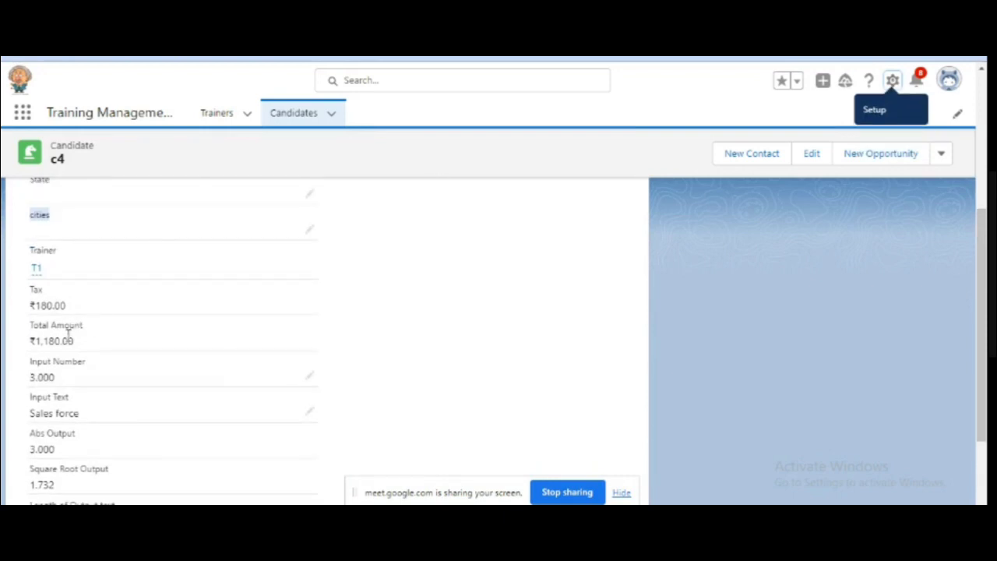
scroll(98, 381, "up", 1)
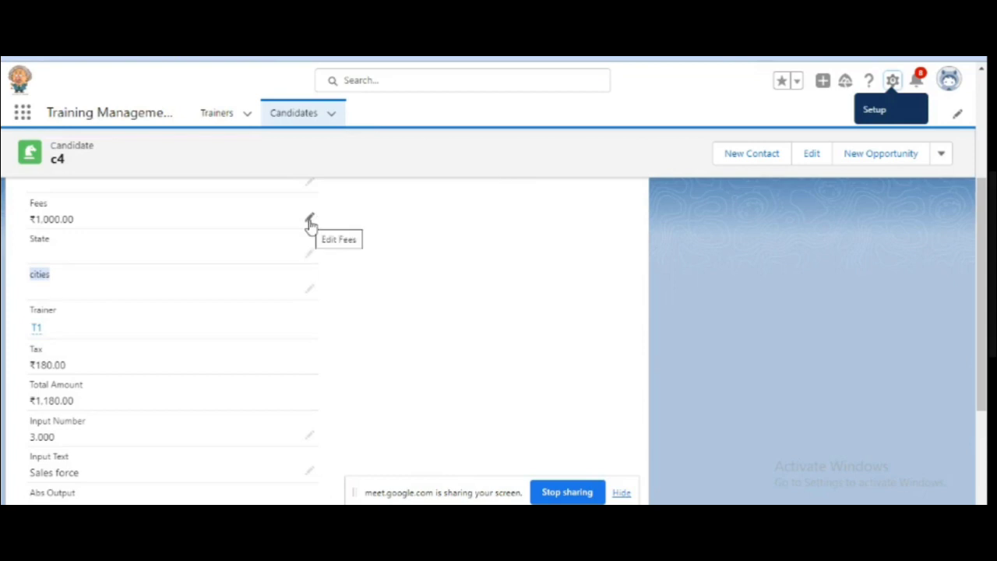
left_click(309, 221)
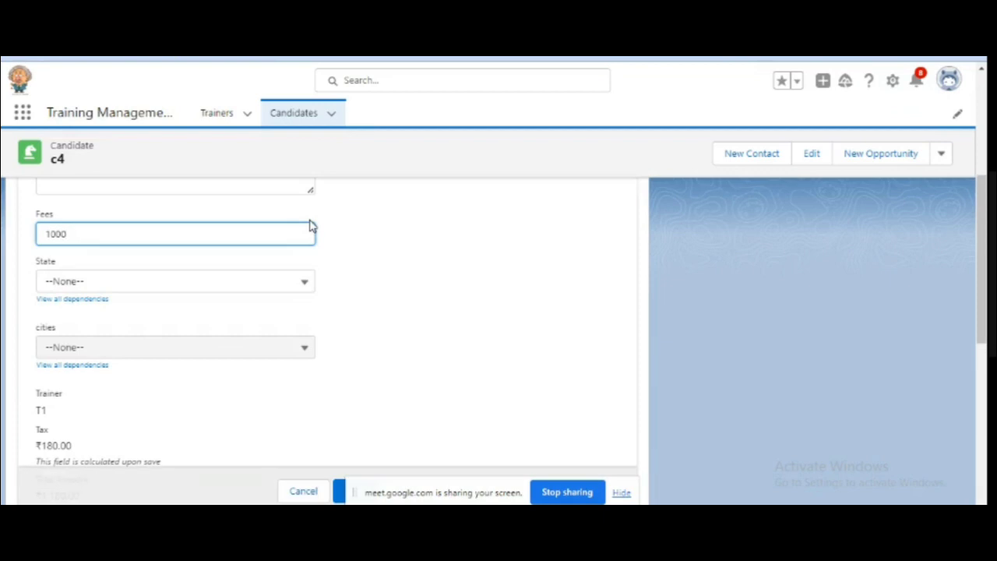
key("BackSpace")
left_click_drag(481, 489, 547, 111)
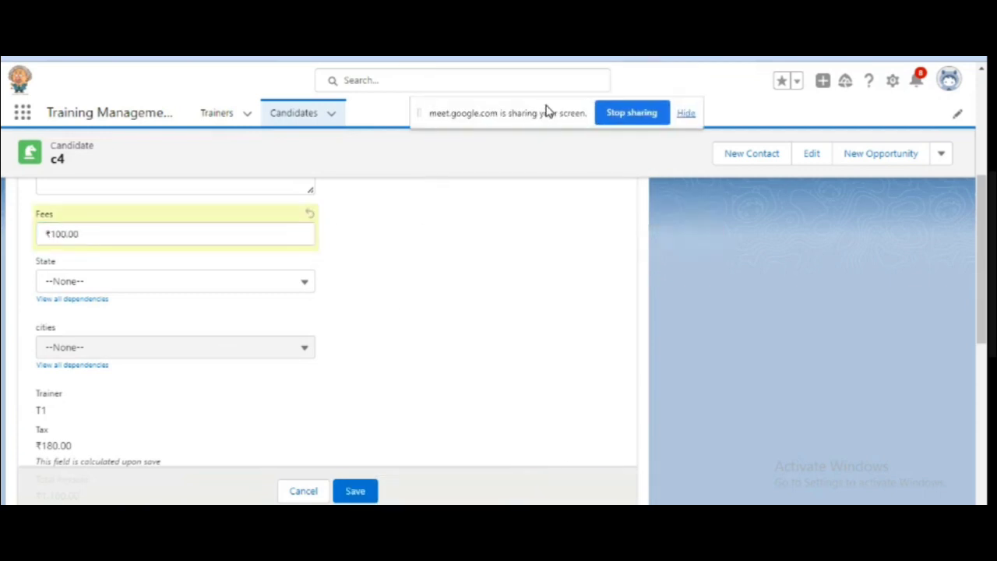
left_click(358, 490)
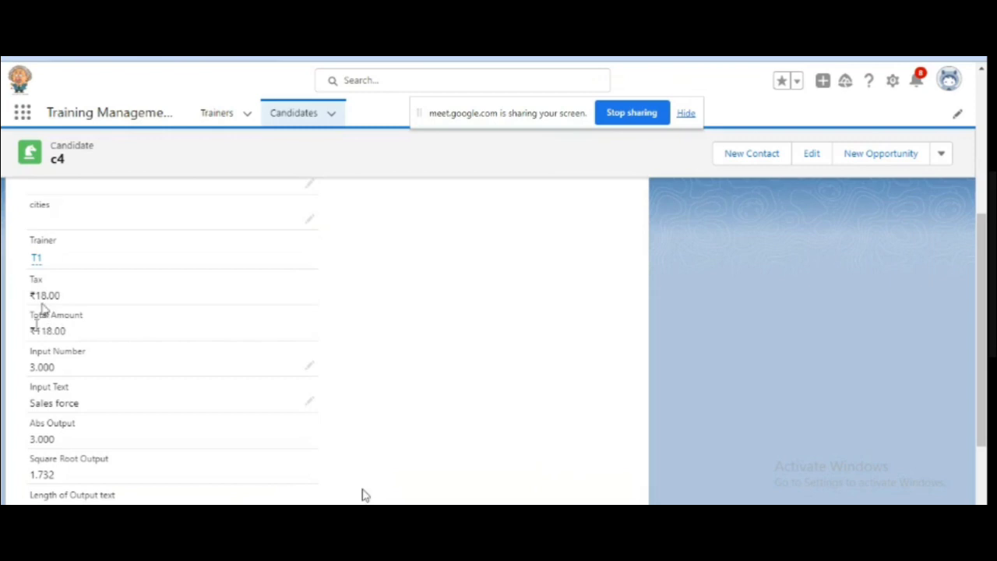
Step: Examine candidate c4's recalculated Tax and Total Amount fields and read through the remaining record details
left_click_drag(31, 328, 64, 329)
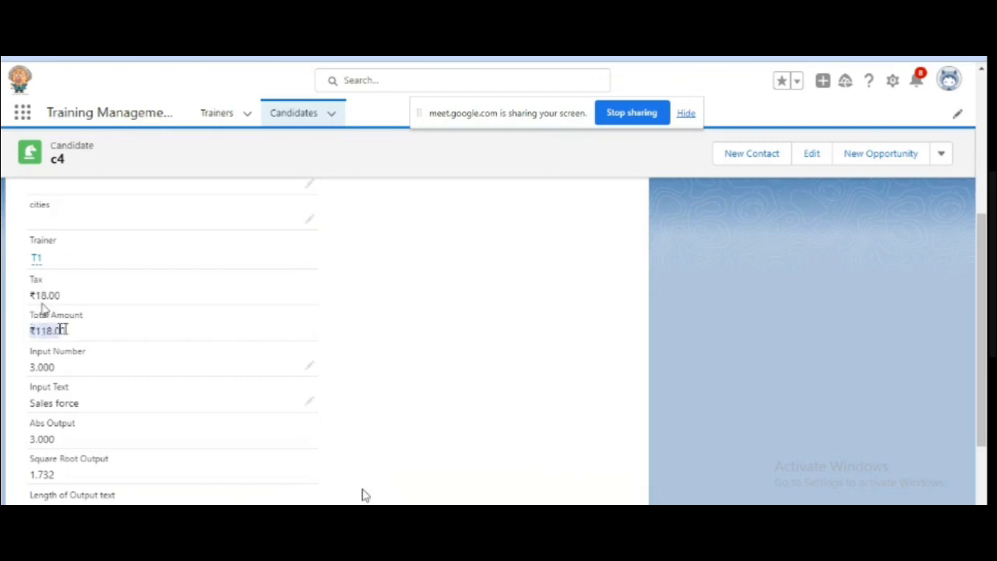
left_click_drag(30, 330, 76, 329)
left_click(983, 71)
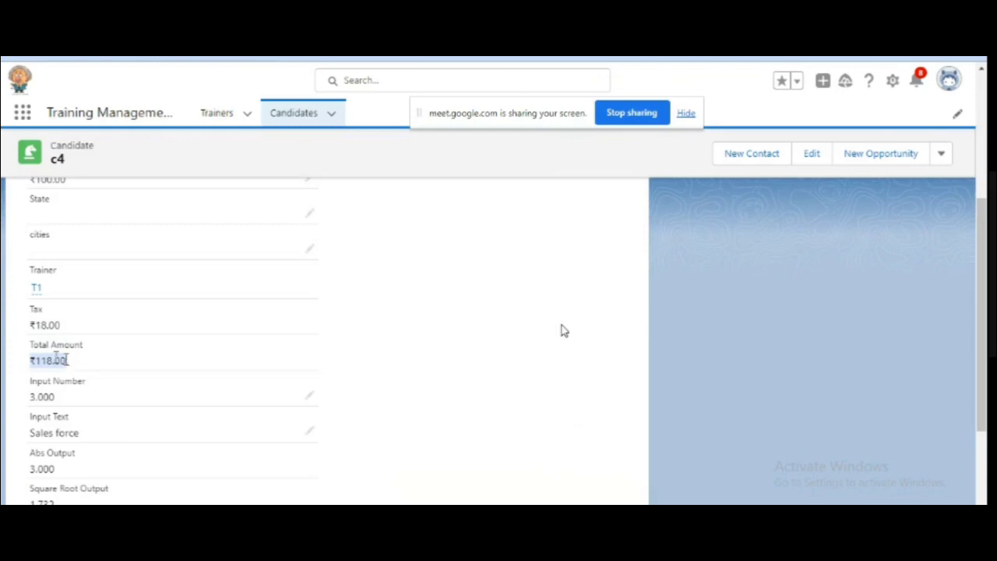
left_click(106, 363)
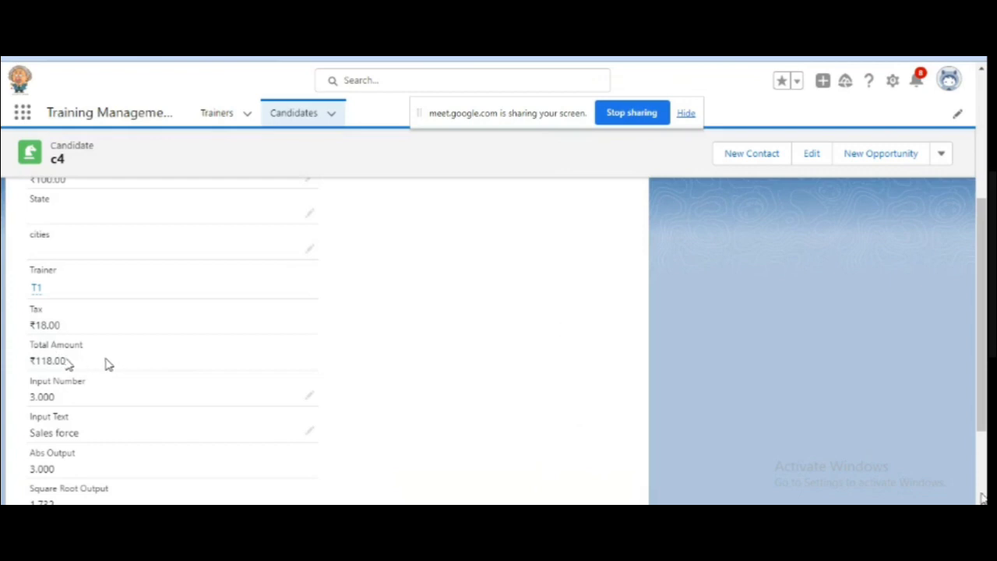
scroll(107, 364, "down", 2)
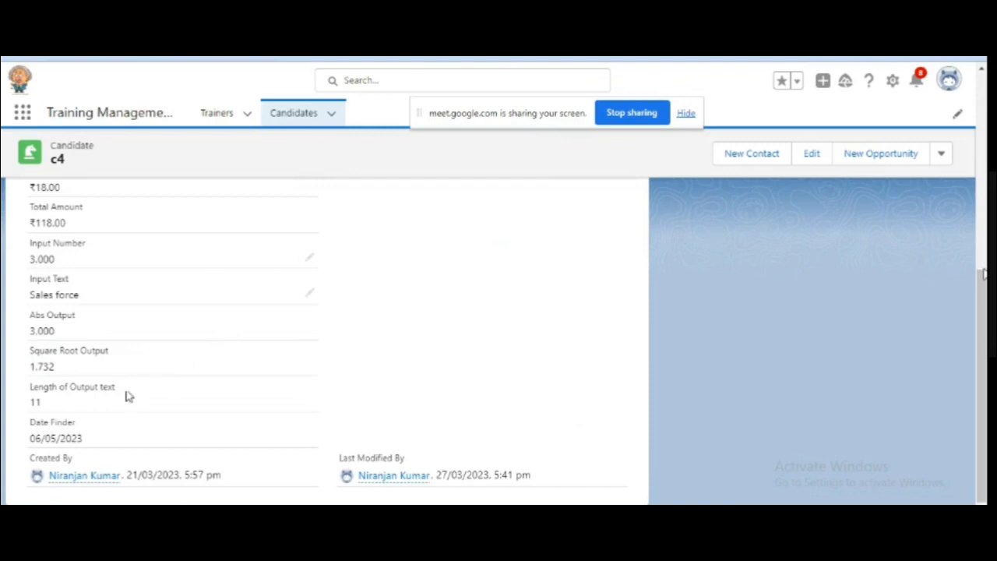
left_click_drag(983, 292, 980, 116)
scroll(984, 261, "down", 2)
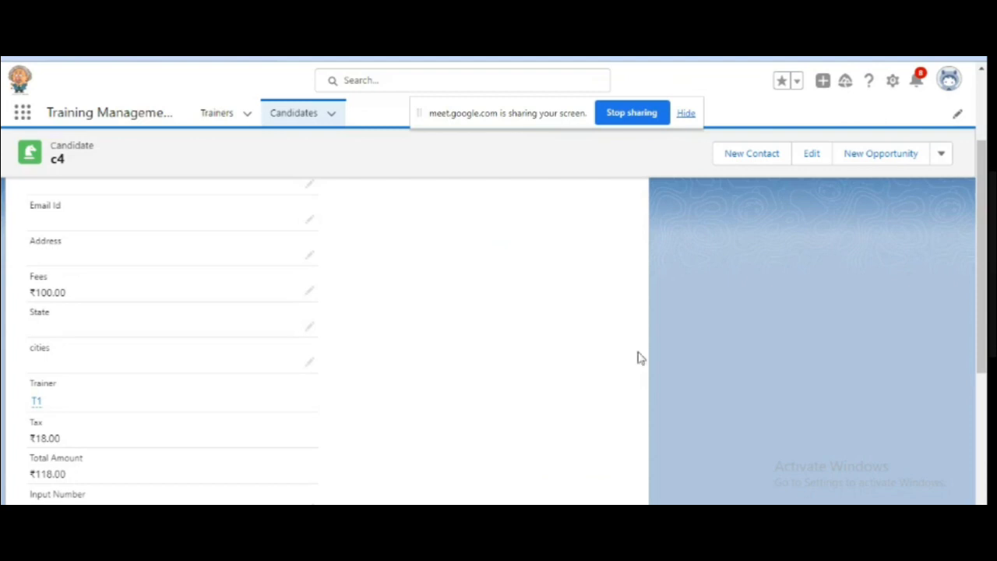
scroll(984, 372, "down", 2)
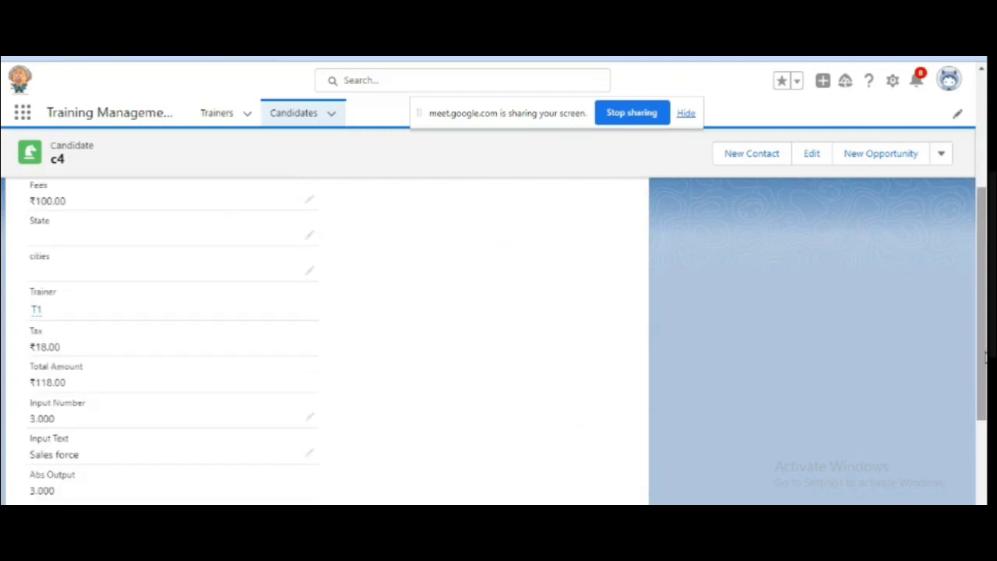
left_click_drag(981, 327, 975, 230)
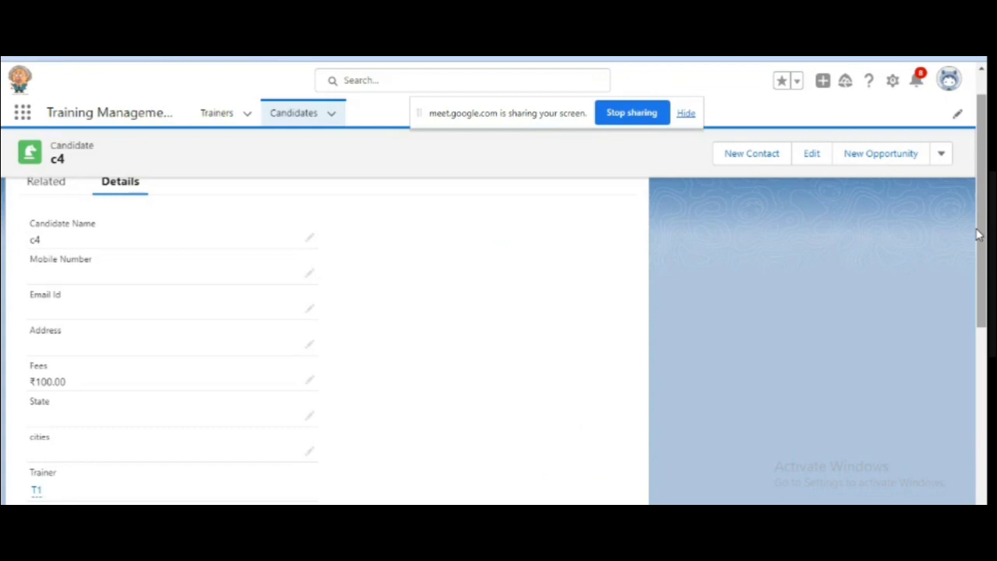
left_click_drag(979, 233, 985, 304)
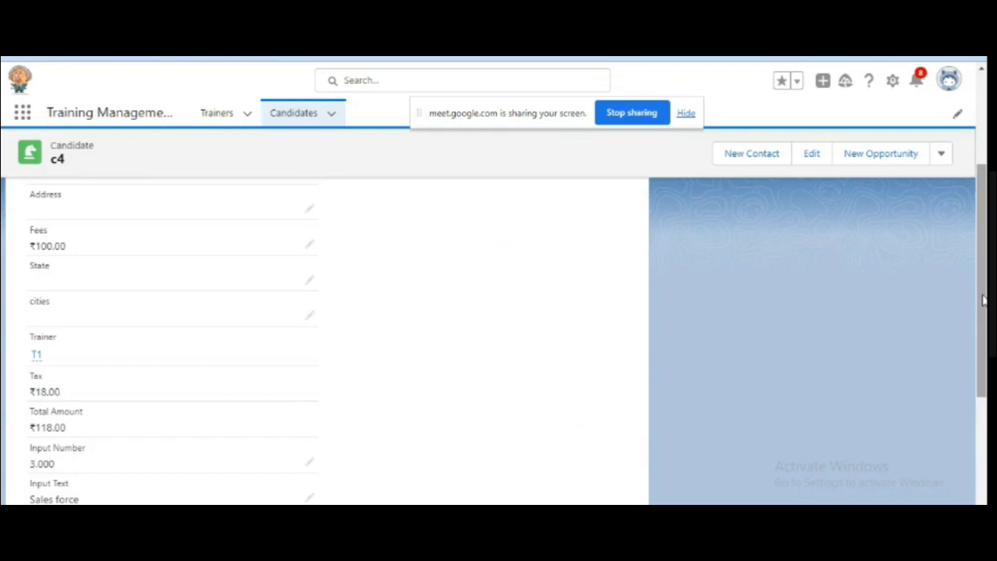
Step: View the remaining fields of candidate c4, and return to the Object Manager list in Setup
left_click_drag(985, 303, 982, 407)
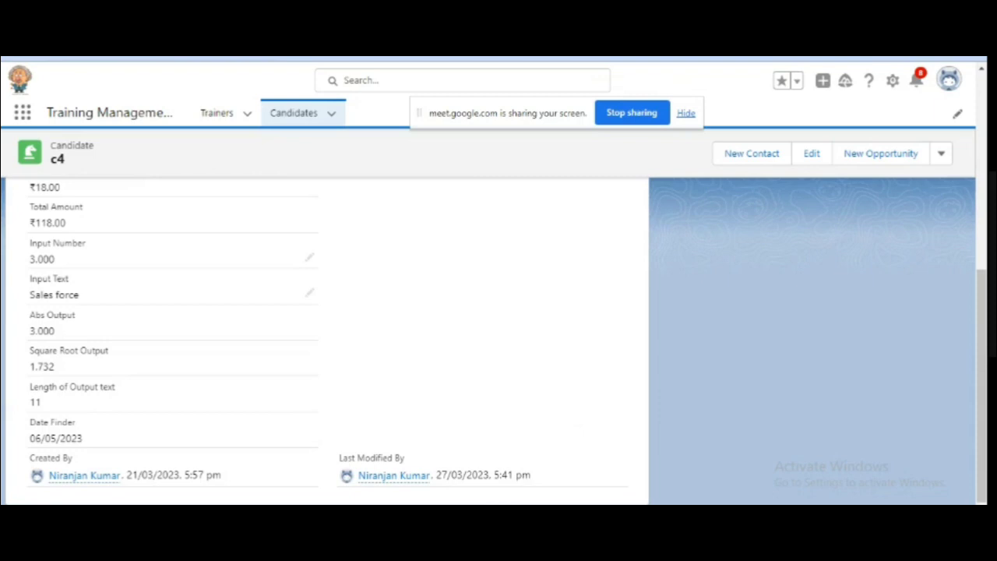
left_click(546, 57)
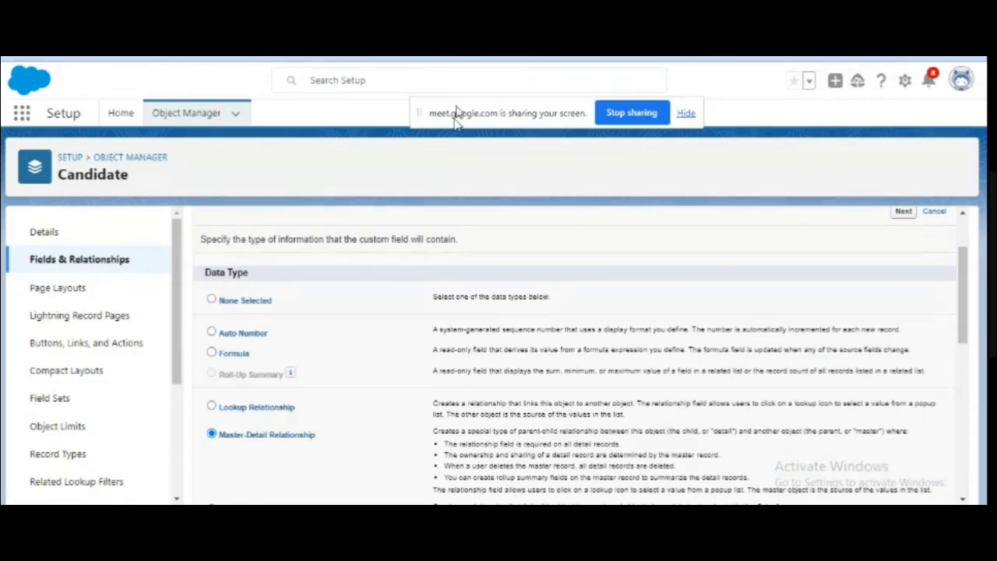
left_click(110, 163)
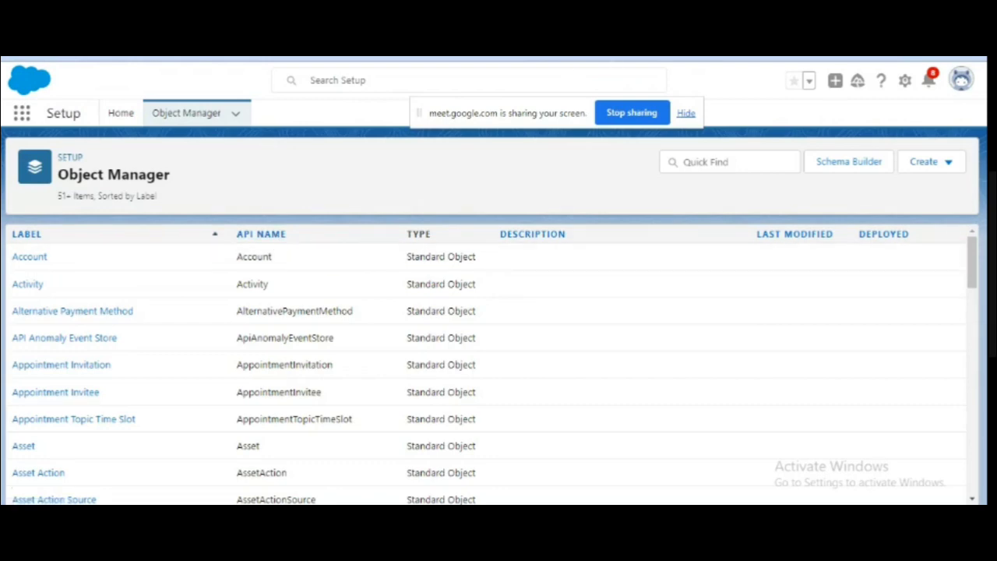
Step: Switch to the Excel workbook and examine the AND, OR and NOT truth table on Sheet1
left_click(903, 2)
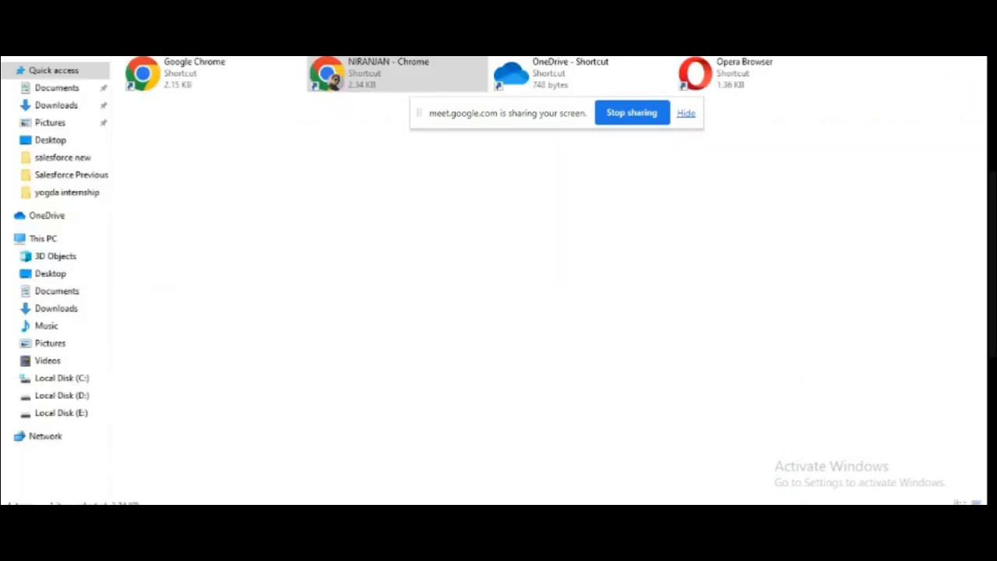
left_click(257, 531)
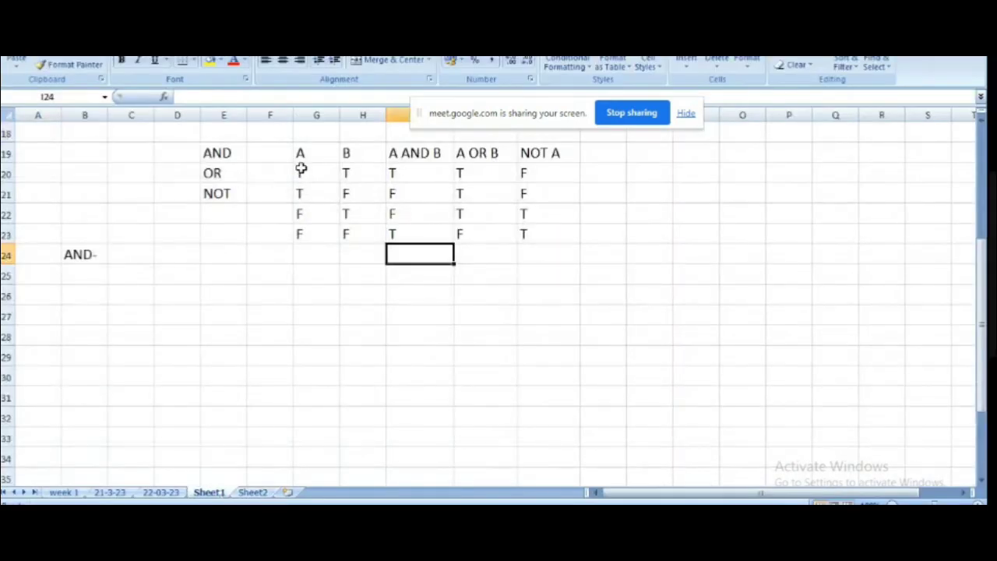
mouse_move(302, 169)
left_mouse_down()
mouse_move(414, 185)
mouse_move(494, 221)
mouse_move(496, 240)
mouse_move(520, 245)
left_mouse_up()
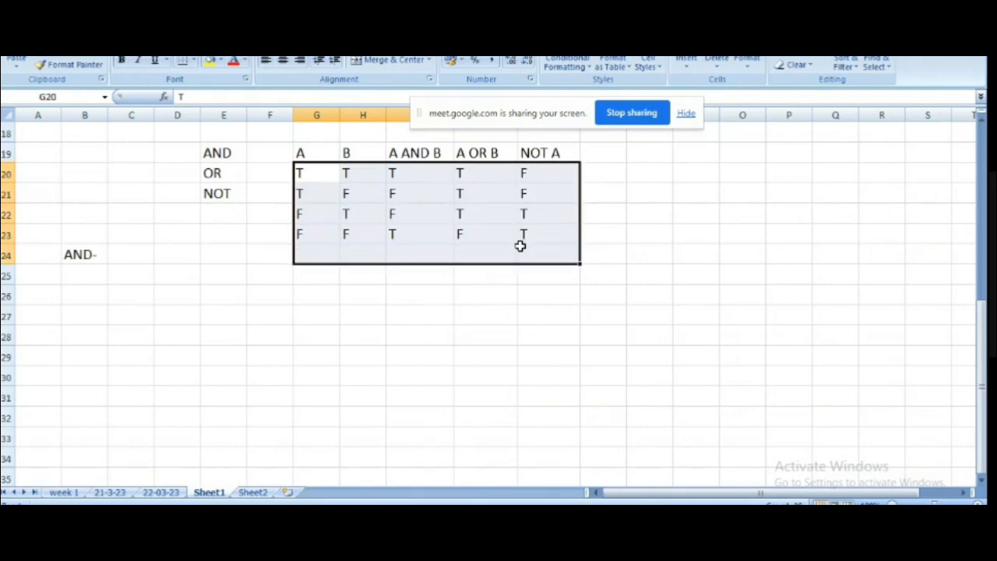
Step: Add a legend in E26:F27 below the truth table, pairing t with BLANK and f with FILLED
left_click(224, 295)
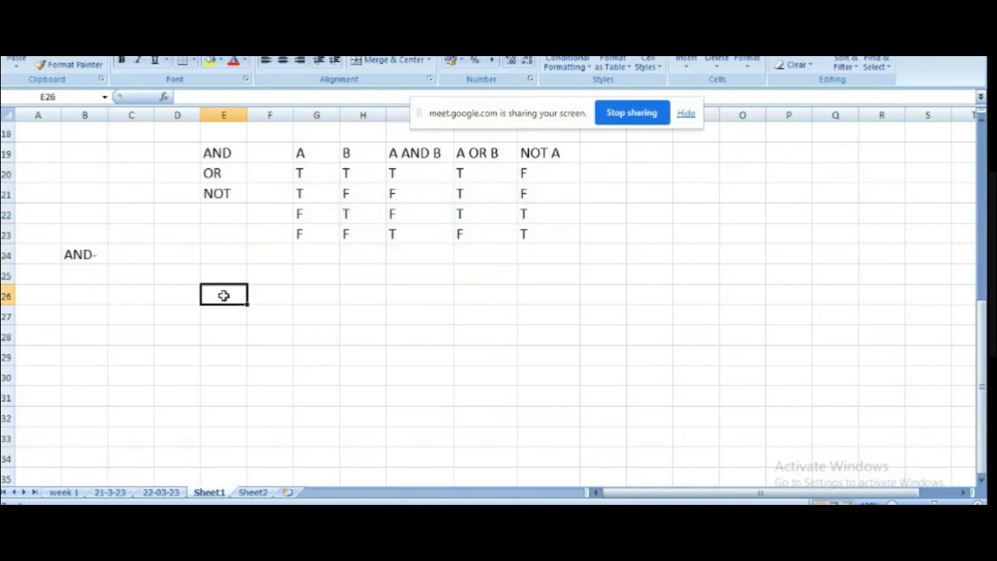
type("t")
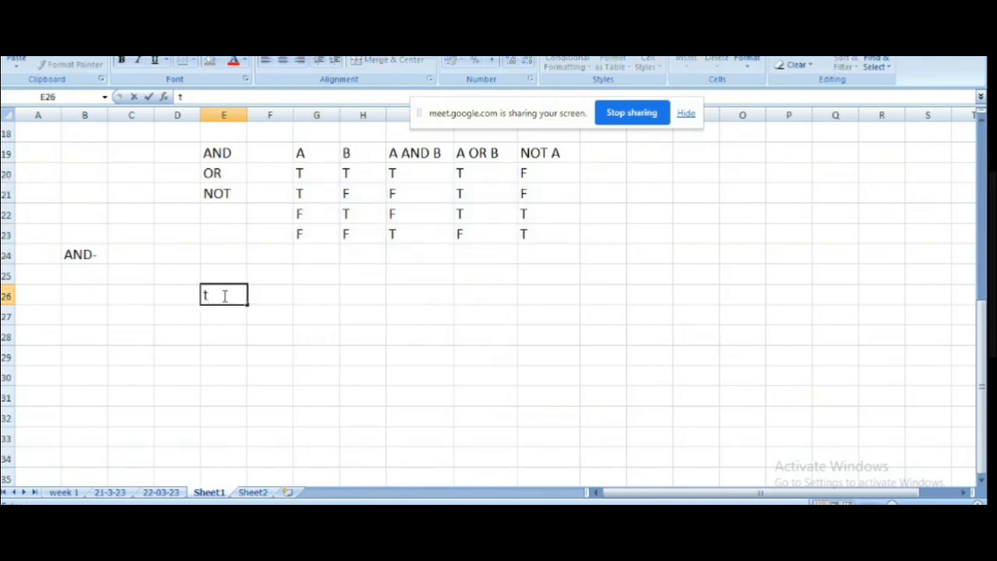
key("Tab")
type("blank")
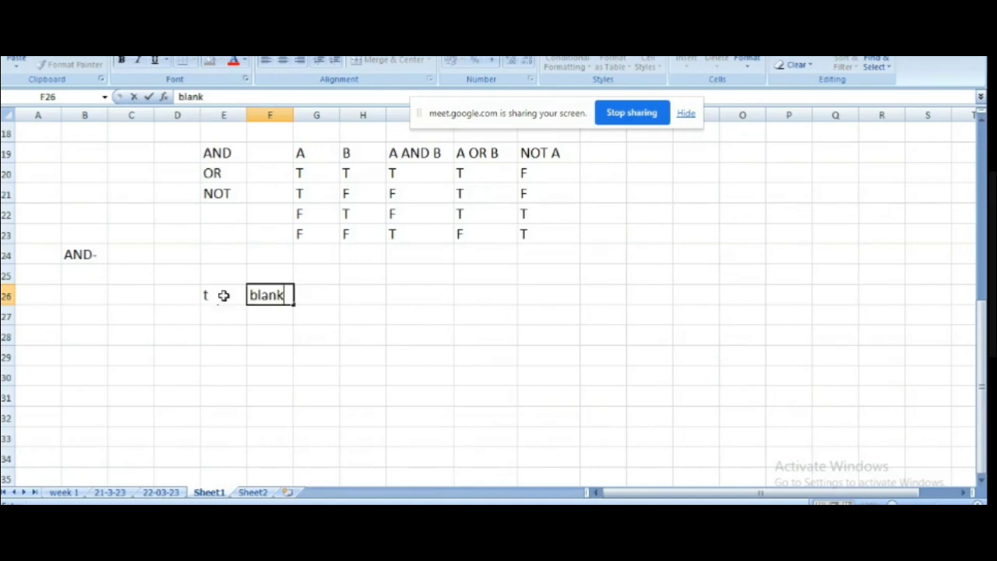
key("Return")
key("Left")
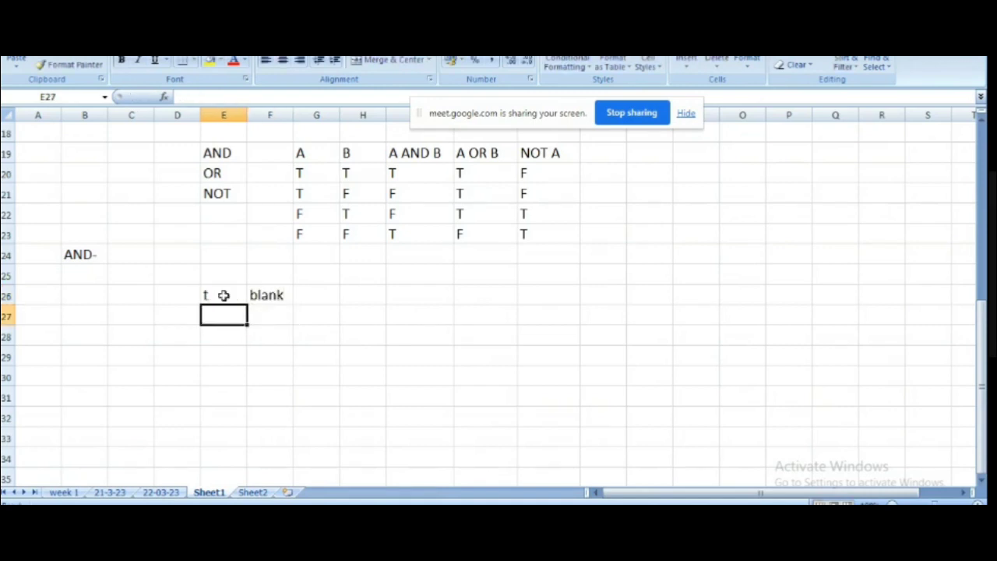
type("f")
key("Tab")
type("FILLED")
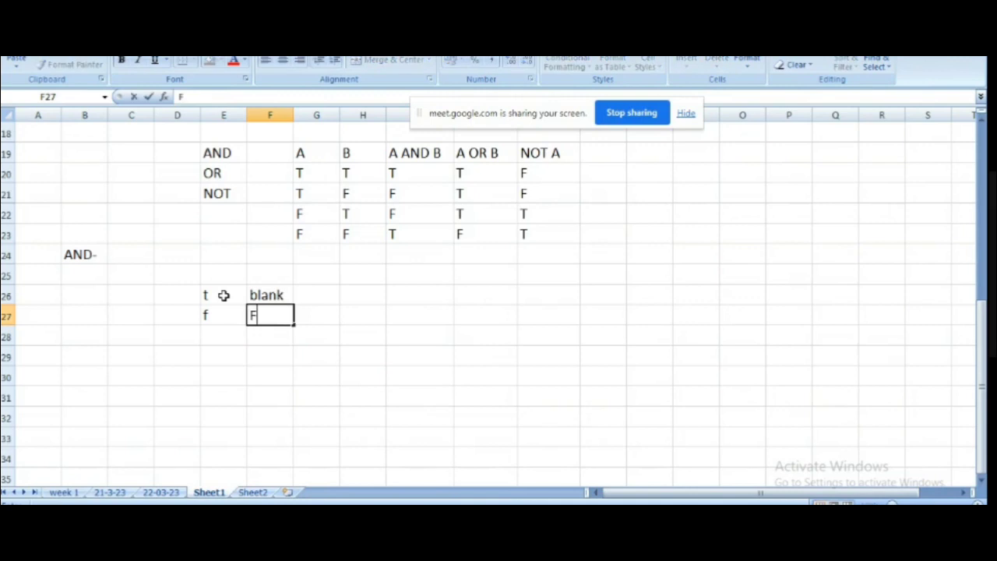
left_click(223, 335)
Step: Replace the values in the first row of columns A and B (G20 and H20) with BLANK
left_click(315, 175)
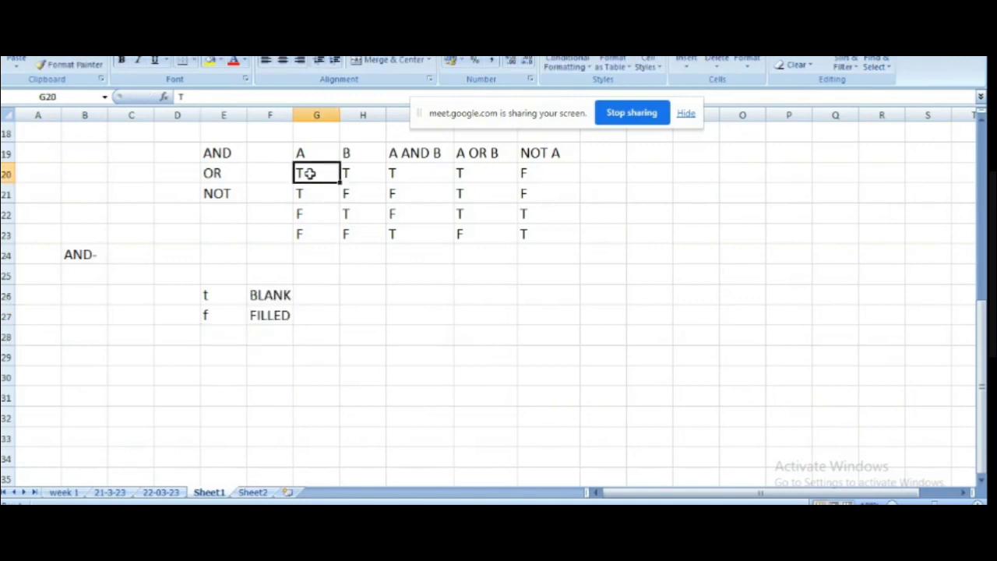
type("BLANK")
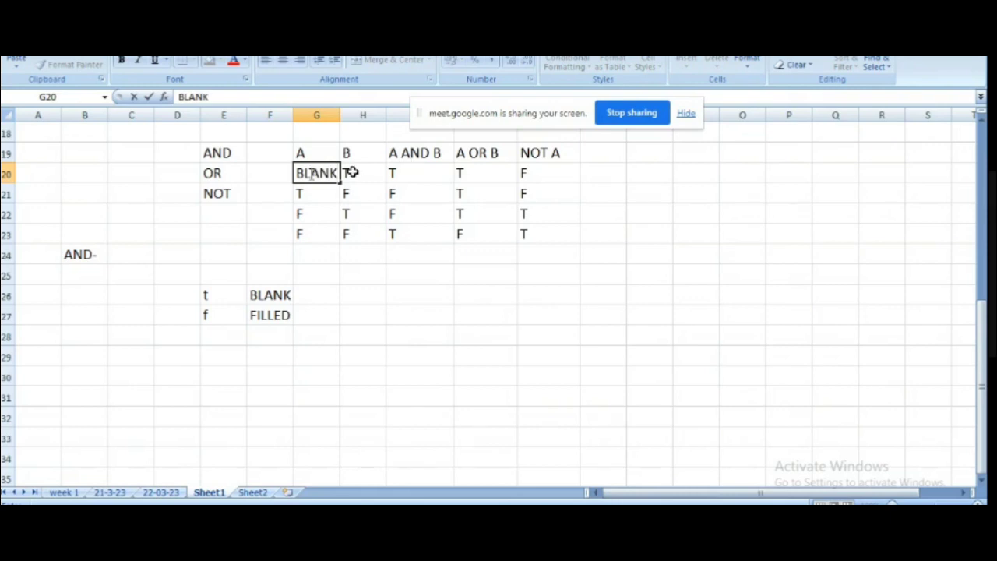
left_click(349, 170)
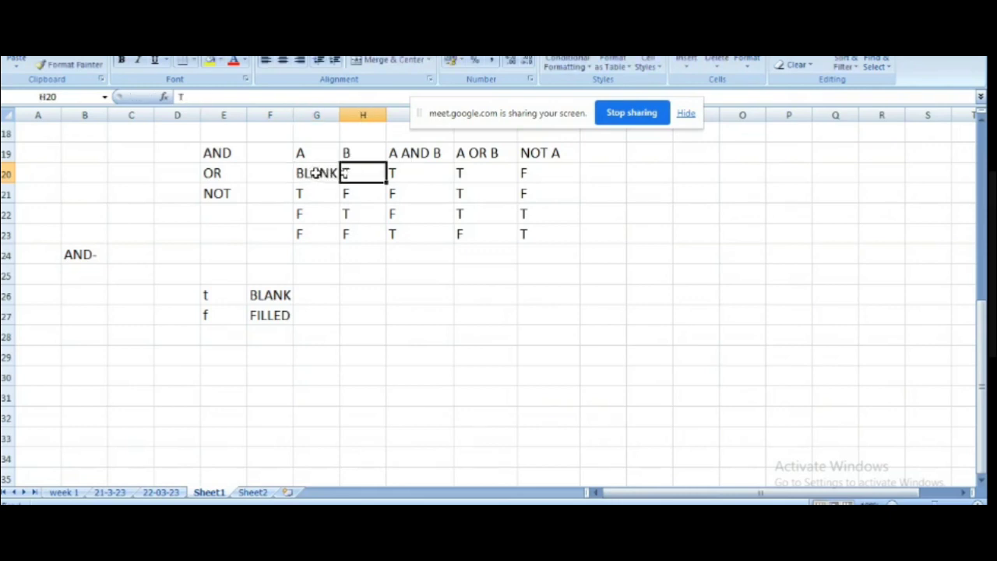
left_click(316, 173)
key("ctrl+c")
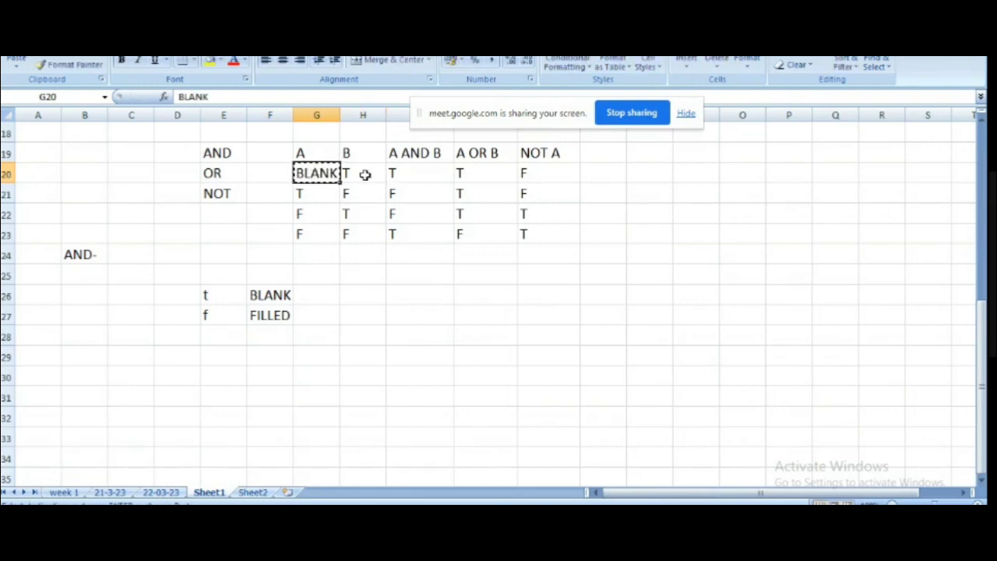
left_click(356, 173)
key("Return")
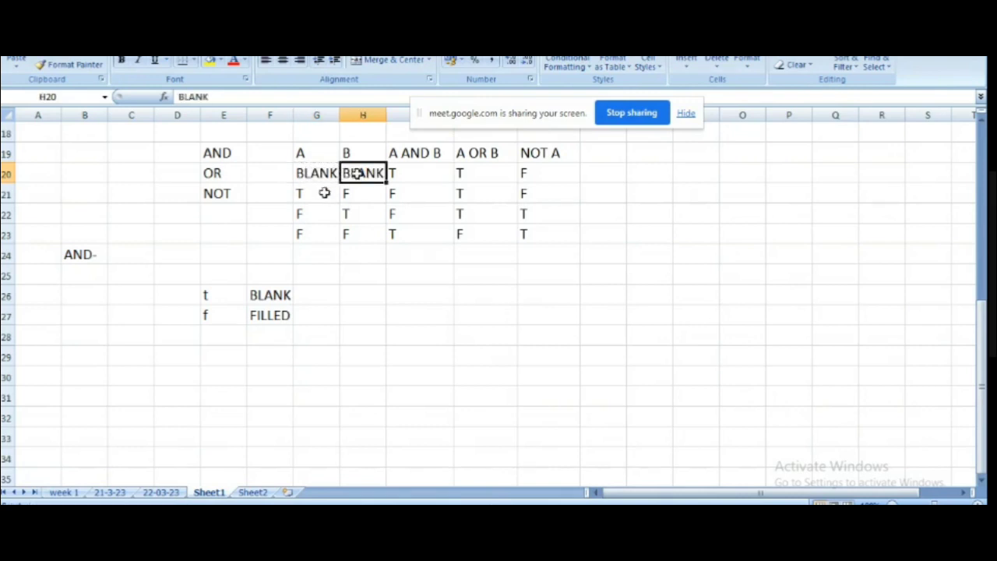
Step: Replace the remaining T values with BLANK and F values with FILLED in the A and B columns, G21:H23
left_click(324, 193)
key("Down")
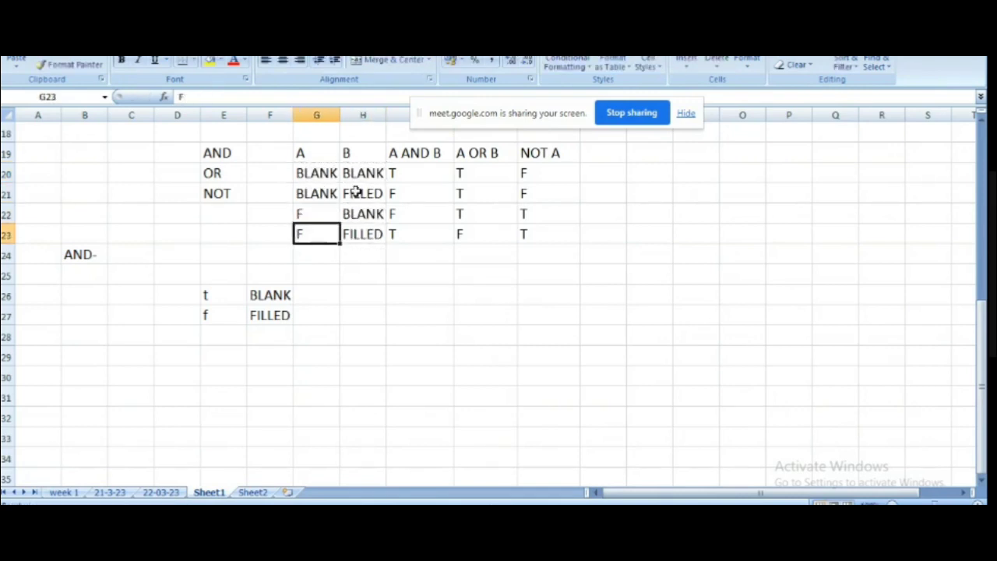
key("Left")
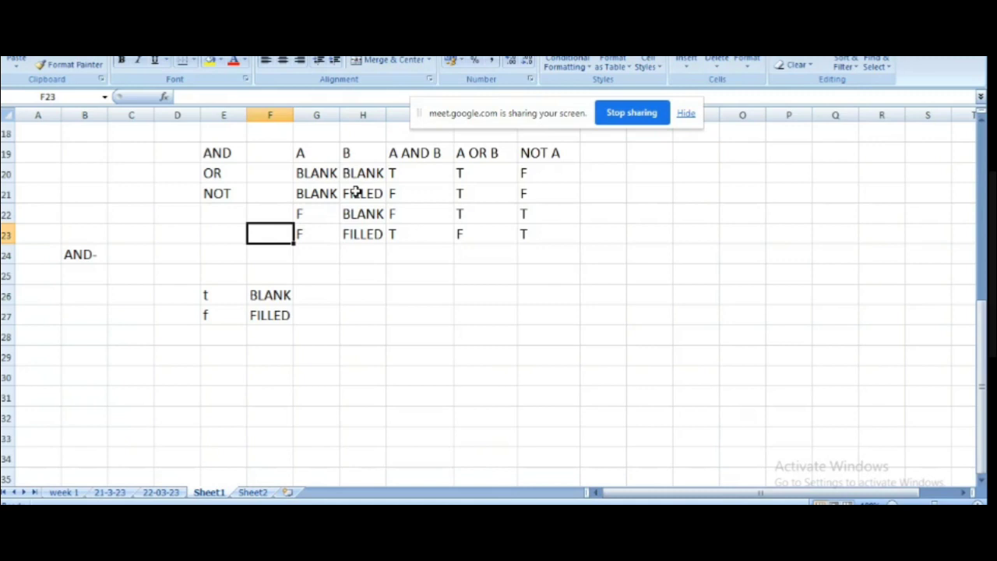
key("Right")
type("FILLED")
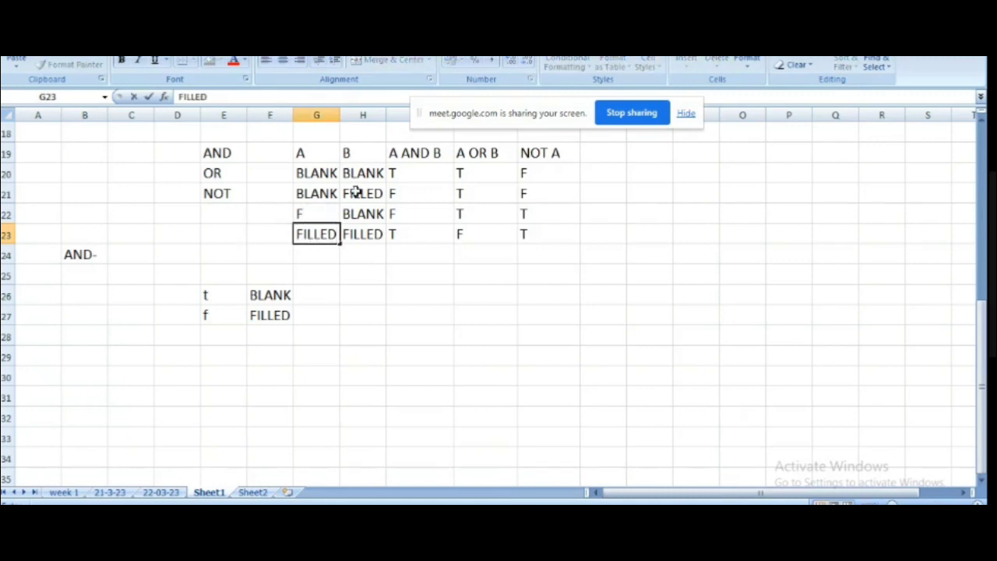
key("Up")
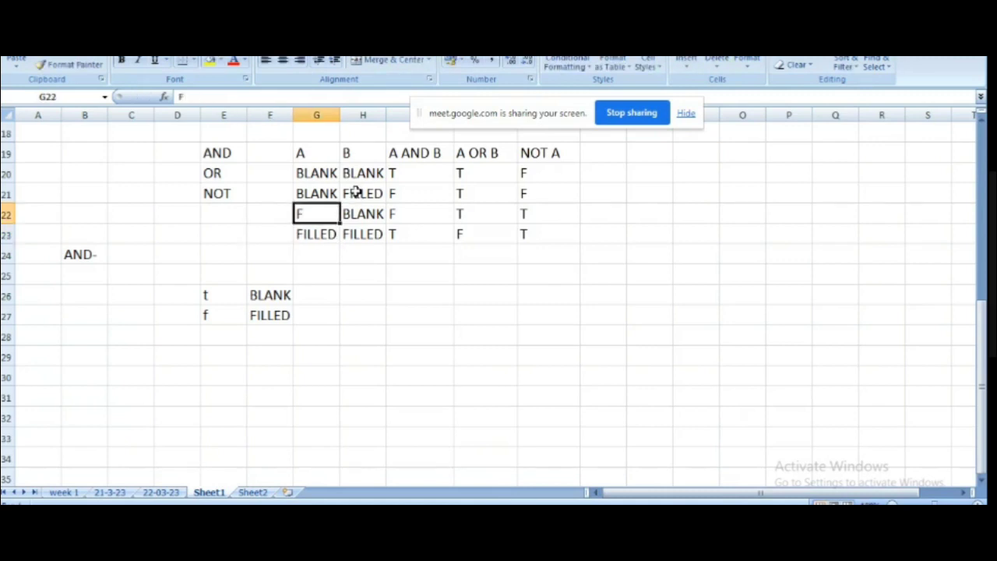
type("FILLED")
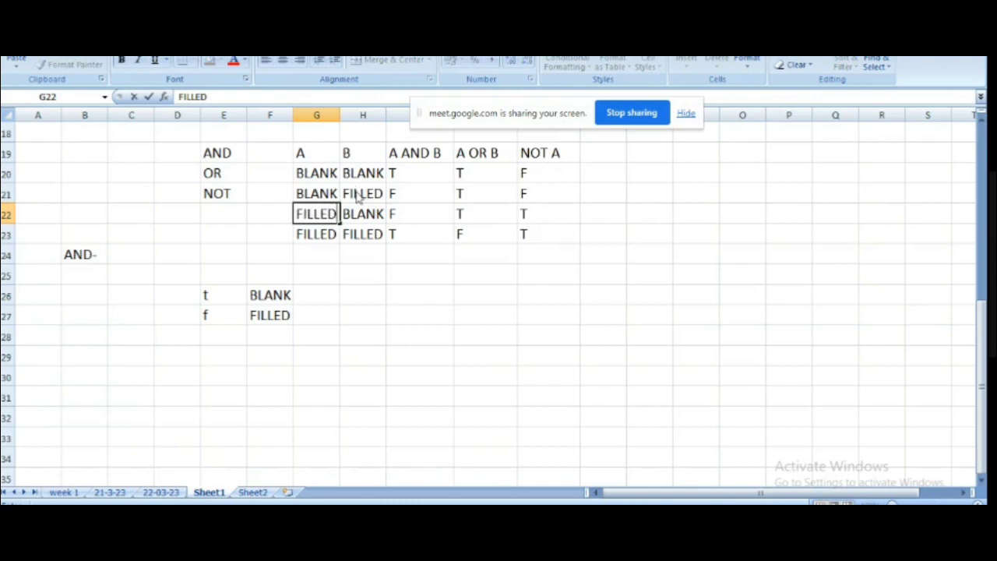
Step: Set the A AND B result for the BLANK and BLANK row, cell I20, to VALIDATE
left_click(427, 175)
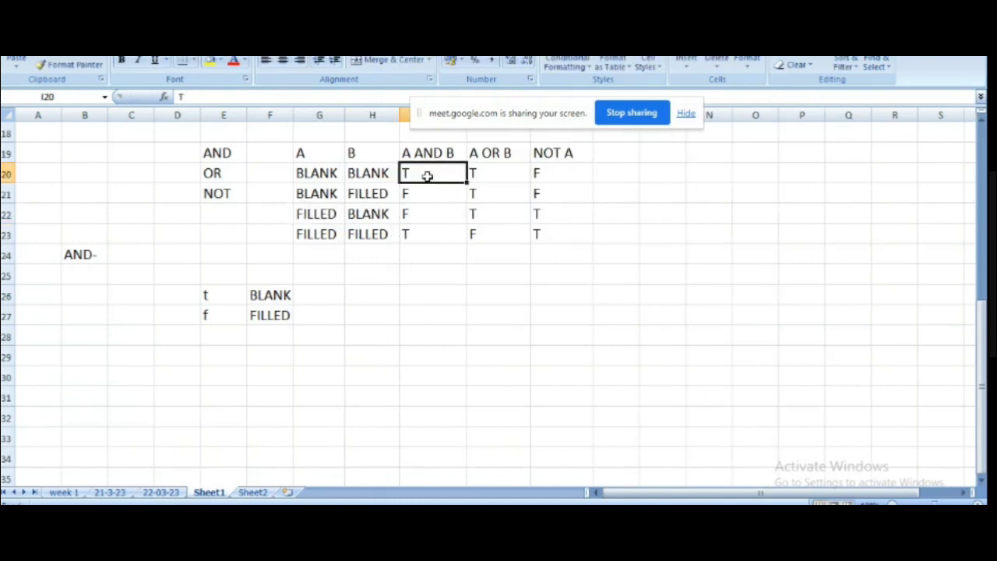
type("VALIDATE")
key("Return")
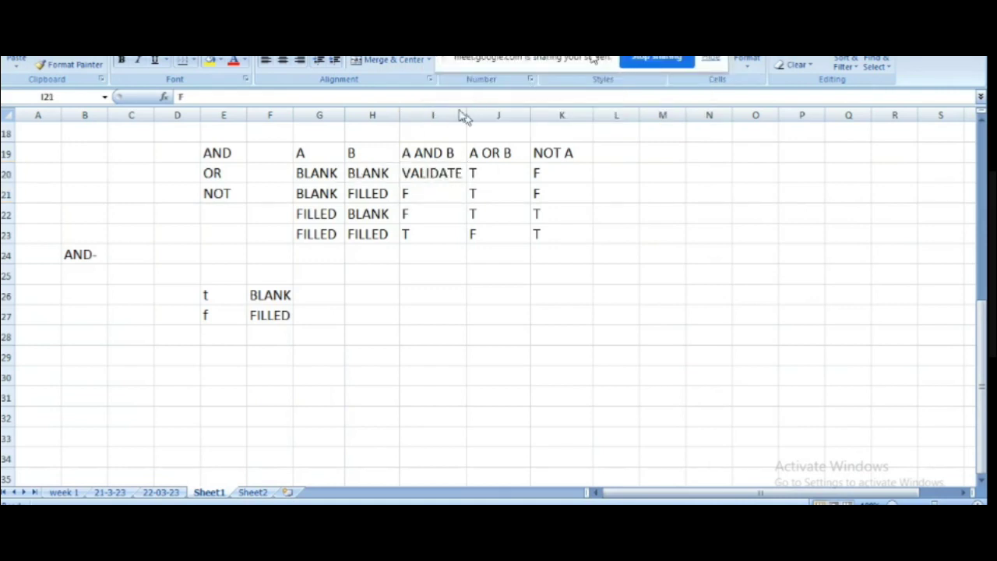
left_click(434, 174)
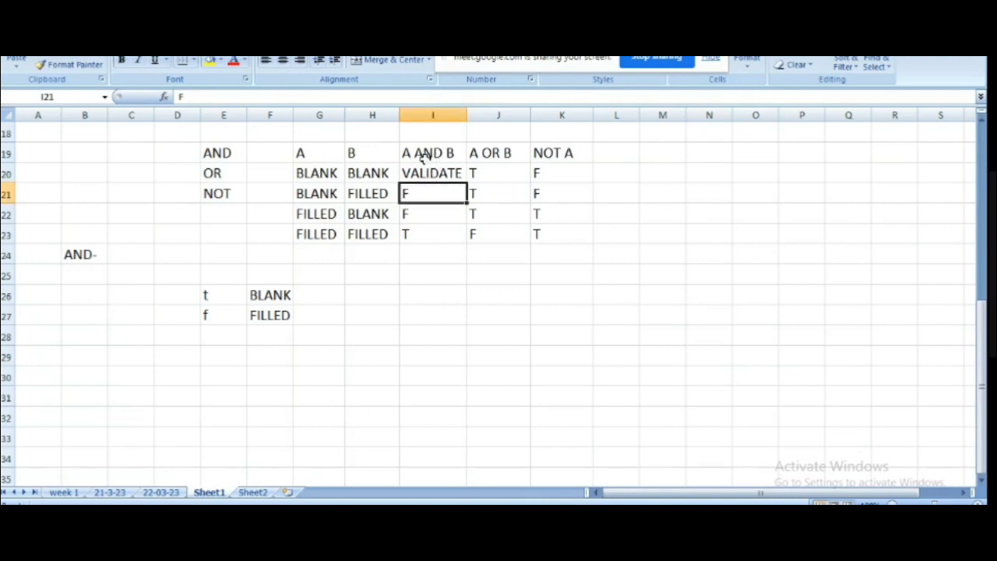
left_click(424, 156)
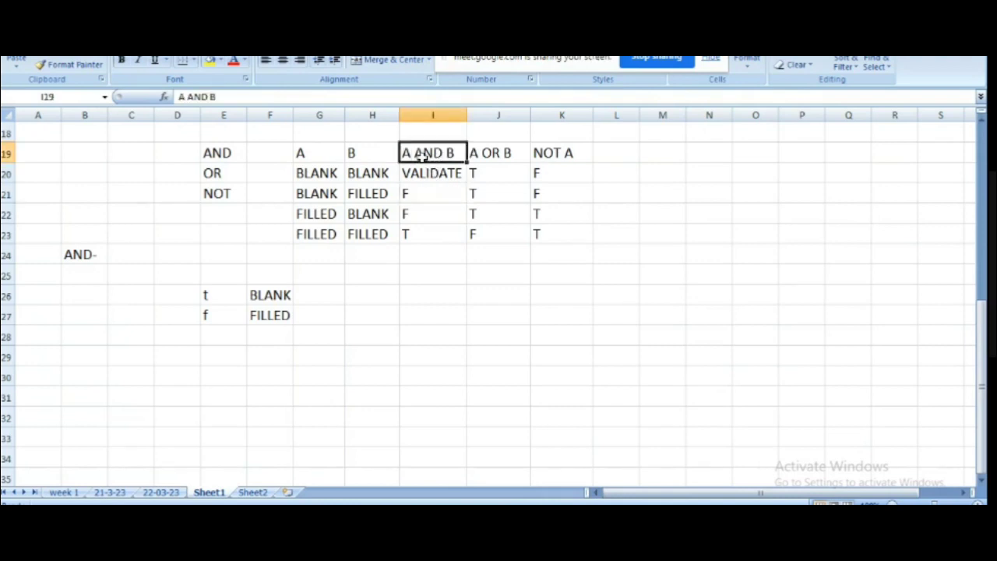
Step: Rename the truth table's column headers A and B to EMAIL and FEES
left_click(304, 152)
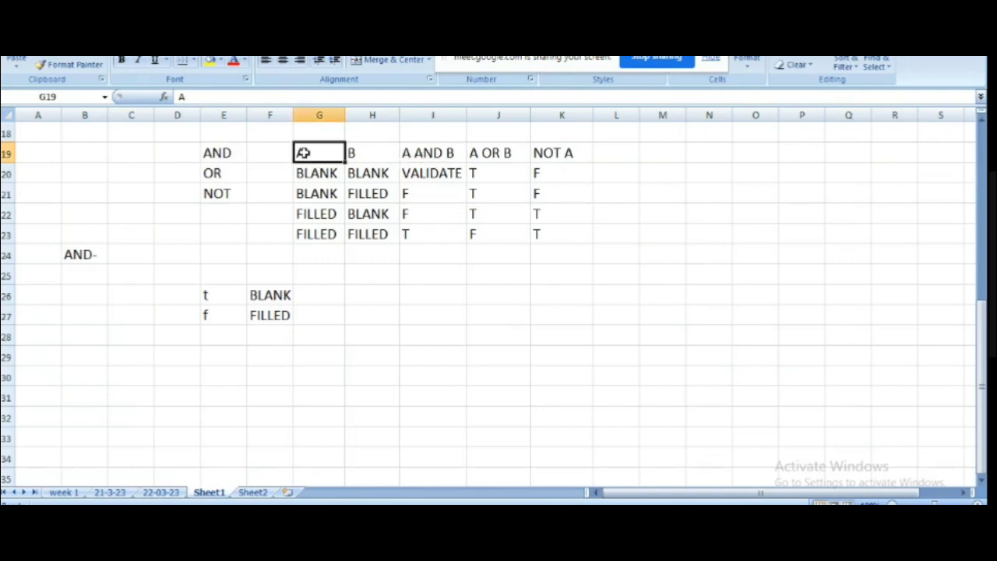
type("E")
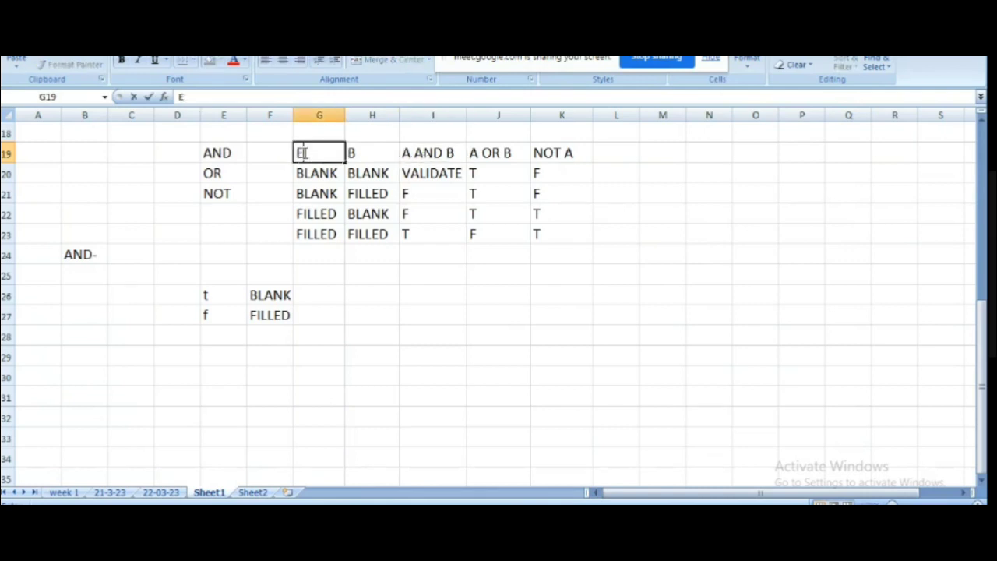
type("MAIL")
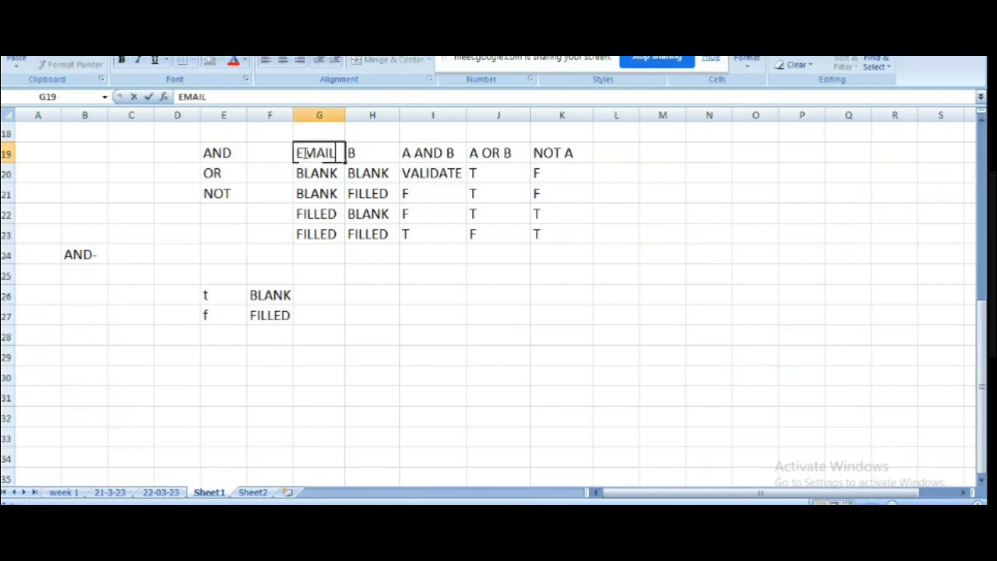
left_click(367, 152)
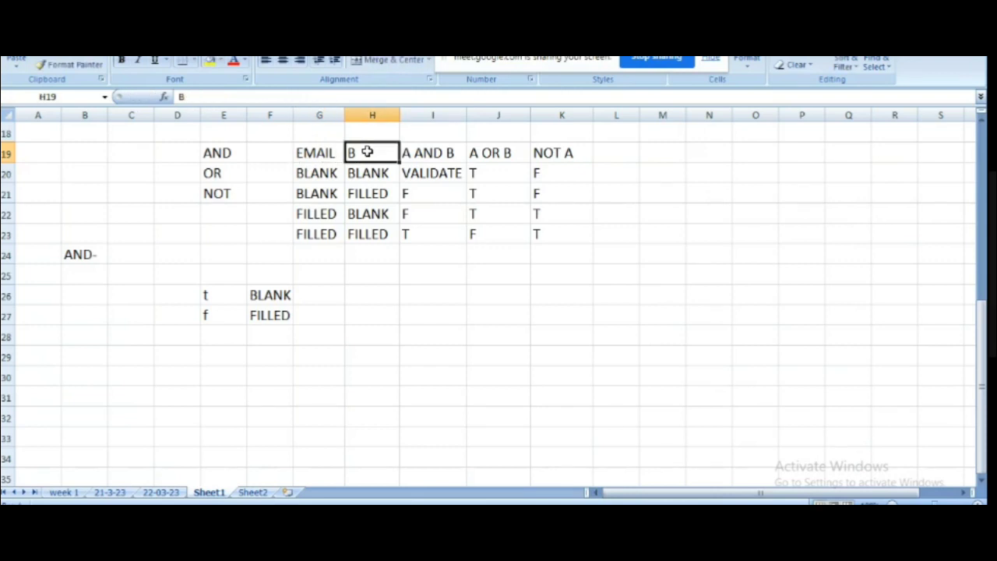
type("FEE")
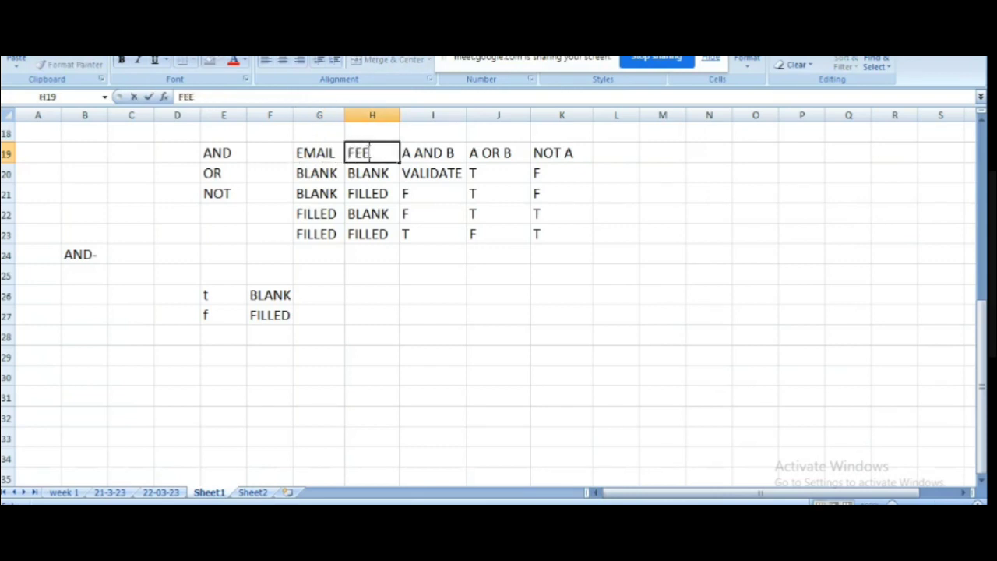
type("S")
left_click(376, 173)
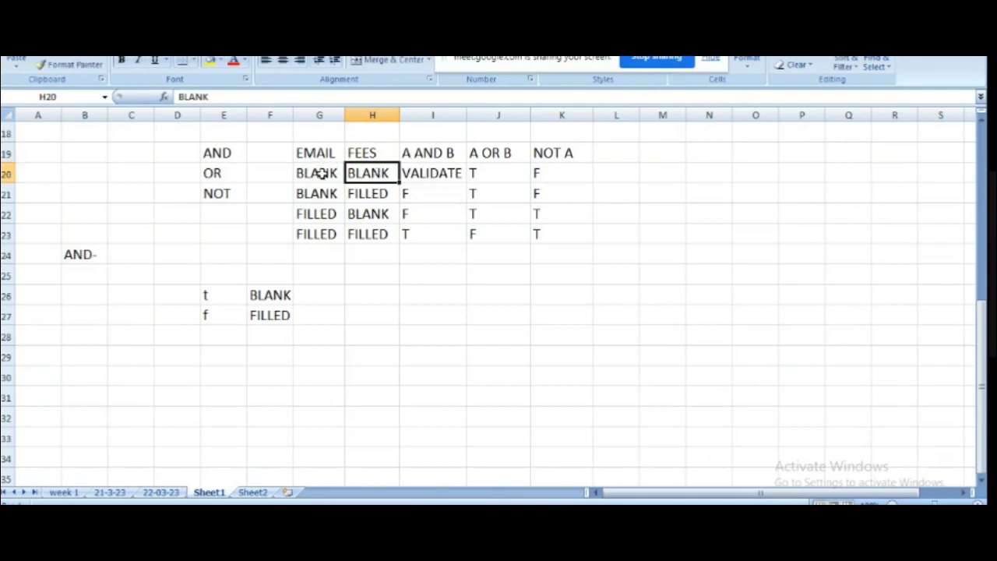
Step: Set the remaining three A AND B results, cells I21:I23, to NV
left_click(419, 193)
type("NV")
key("Return")
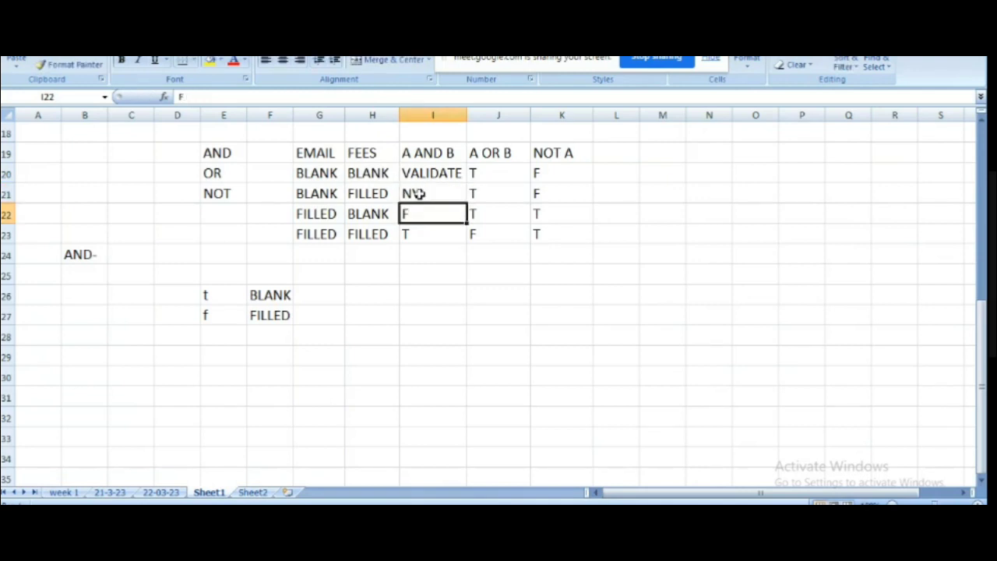
type("NV")
key("Return")
type("NV")
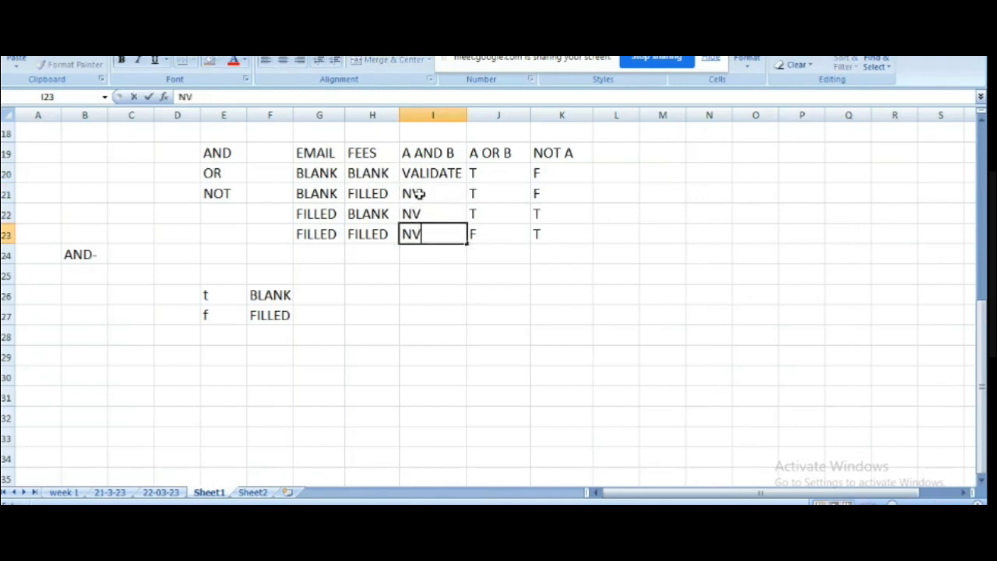
left_click(422, 252)
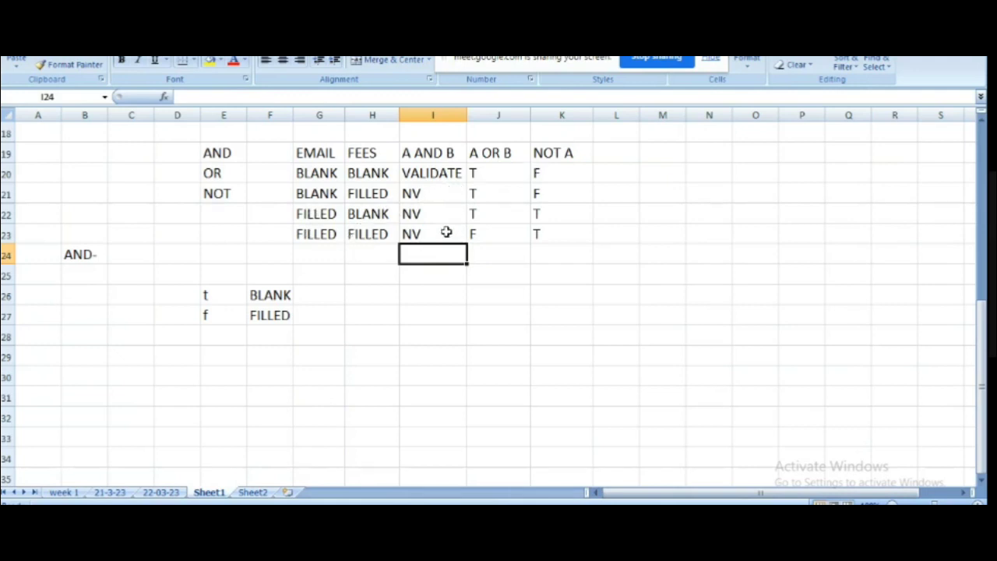
left_click(224, 337)
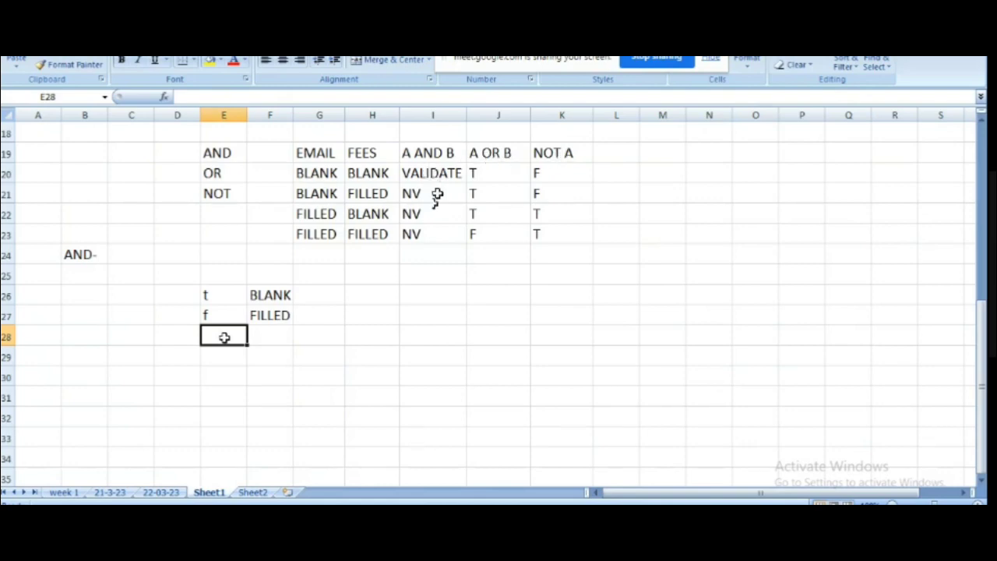
Step: Switch to Salesforce Setup and open the Candidate object's Candidate_Validation rule to view its error condition formula
key("alt+Tab")
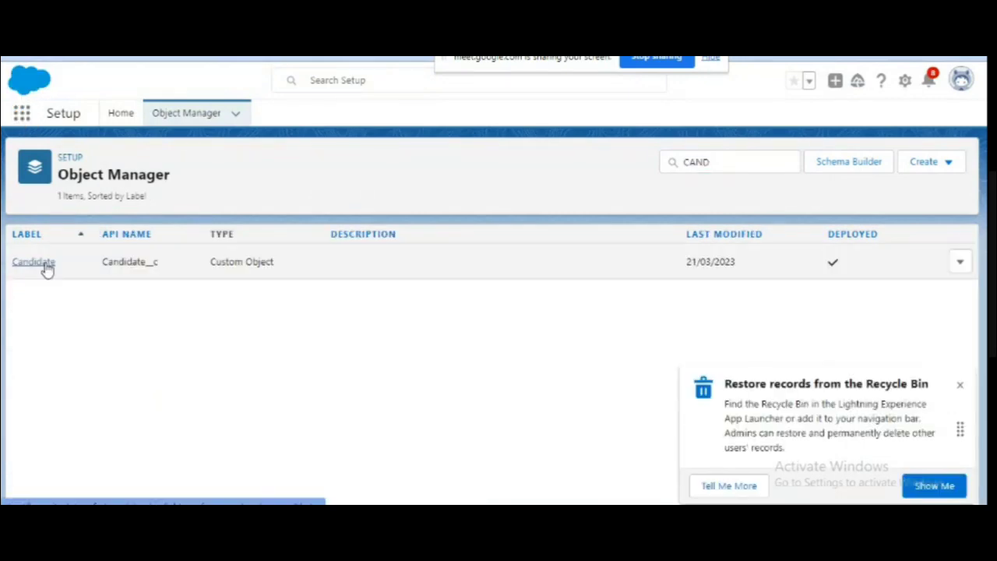
left_click(38, 262)
scroll(174, 362, "down", 3)
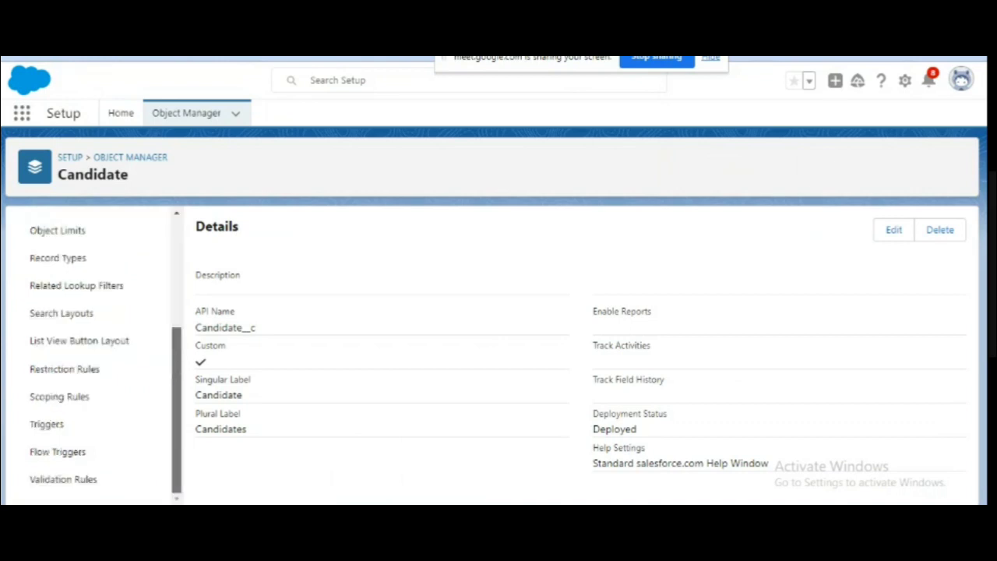
left_click(59, 481)
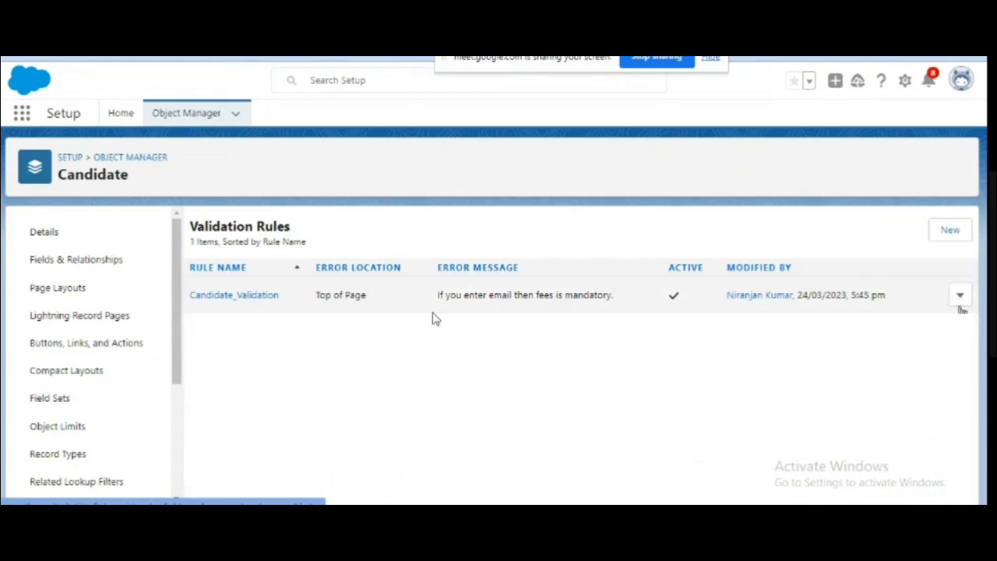
left_click(252, 296)
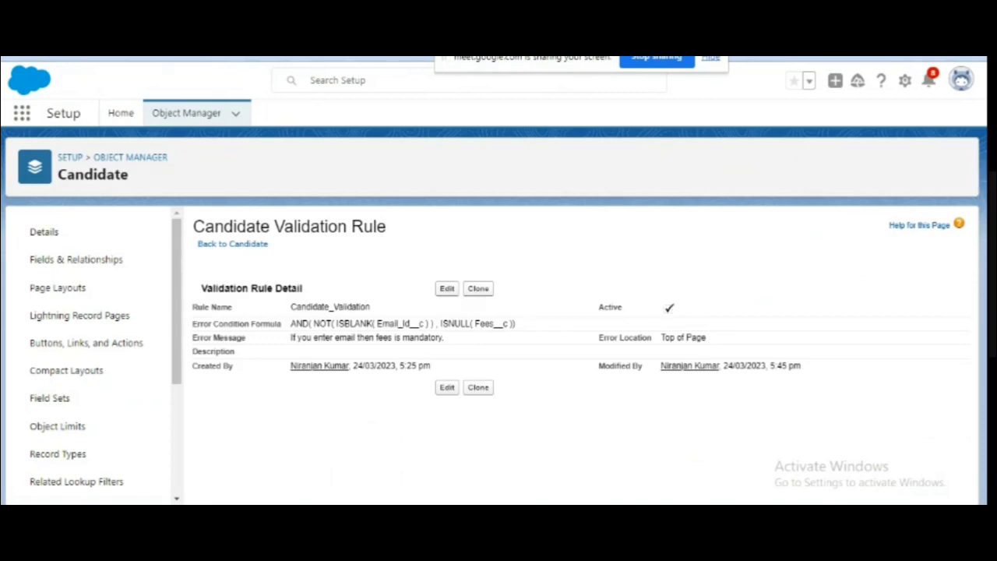
Step: Switch back to the Excel truth table and set the A OR B results to VALIDATE in J20:J22 and NV in J23
key("alt+Tab")
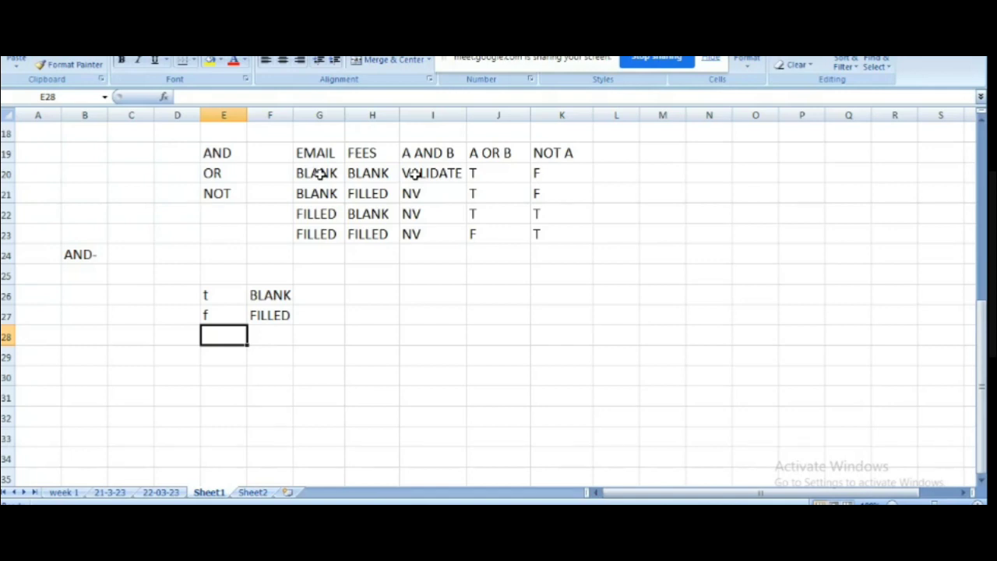
left_click(497, 173)
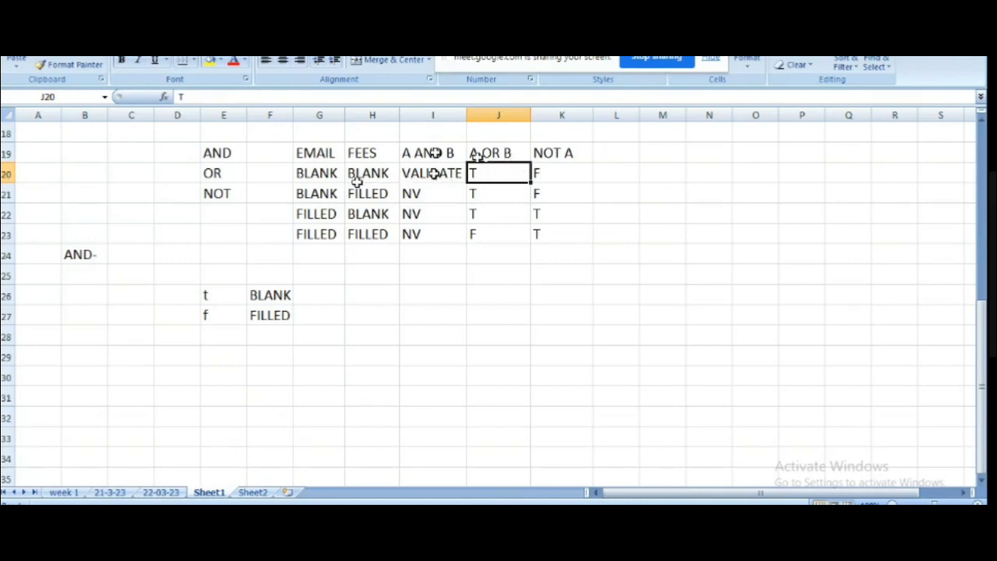
type("VALIDATE")
left_click(496, 194)
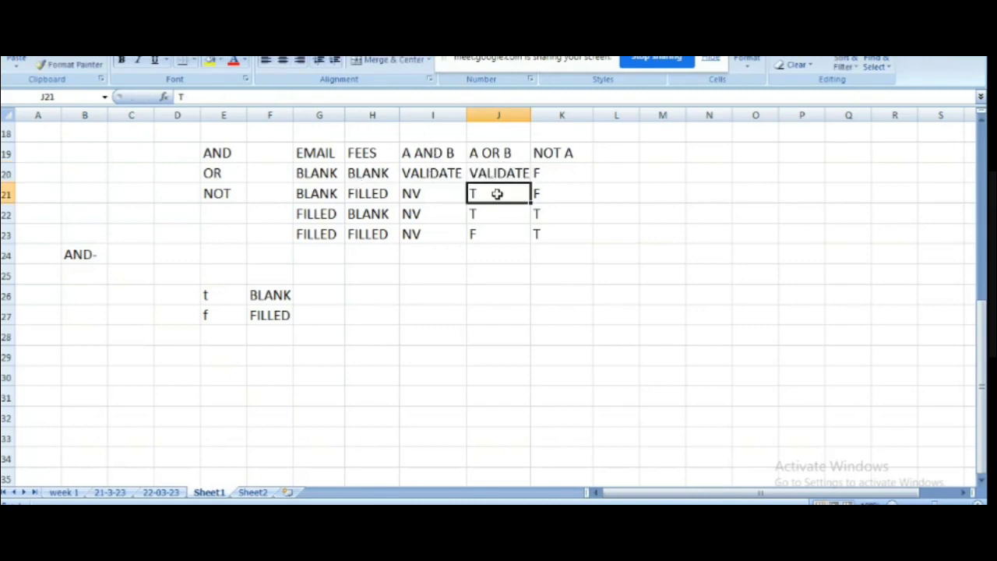
type("VALIDATE")
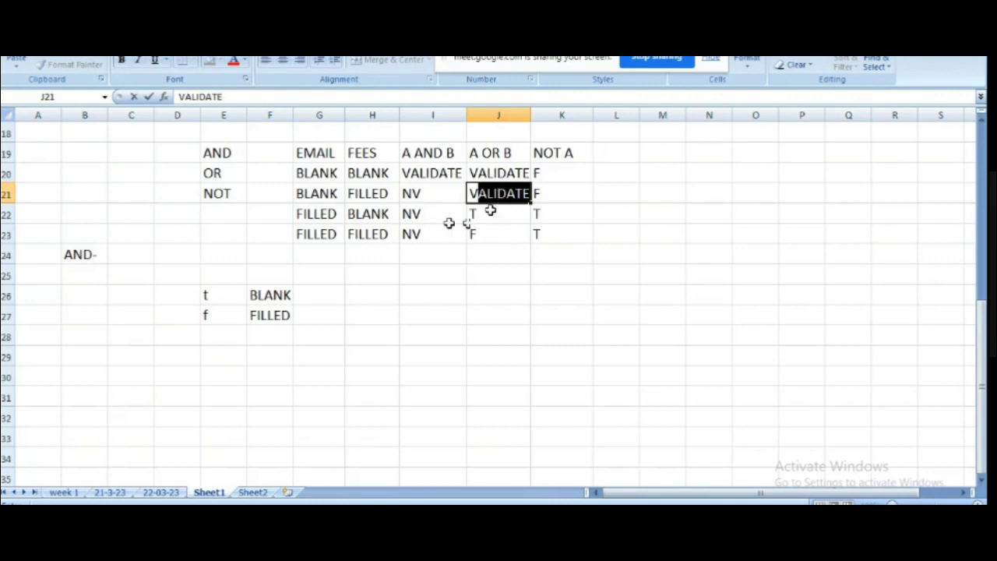
left_click(490, 211)
type("VALIDATE")
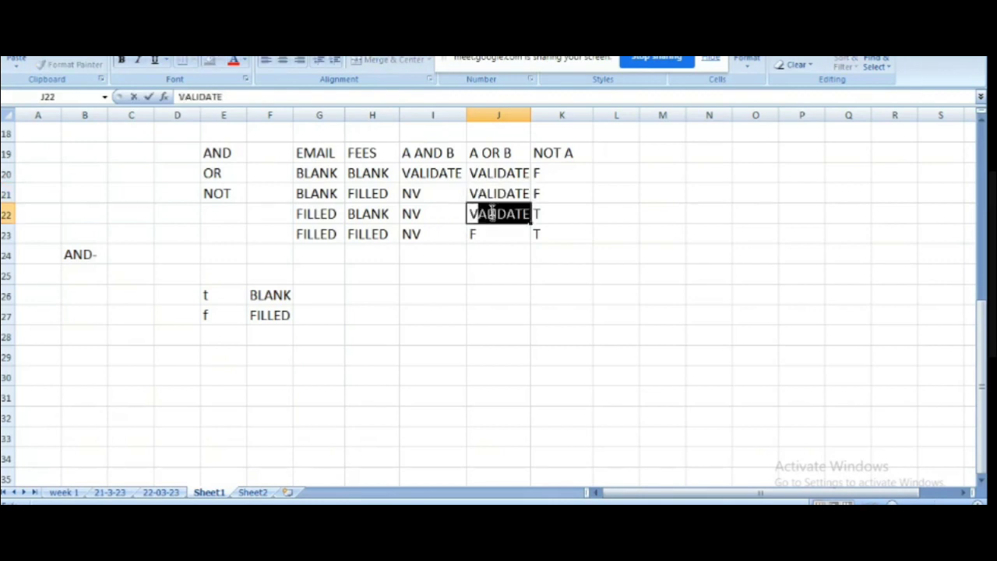
left_click(487, 234)
type("NV")
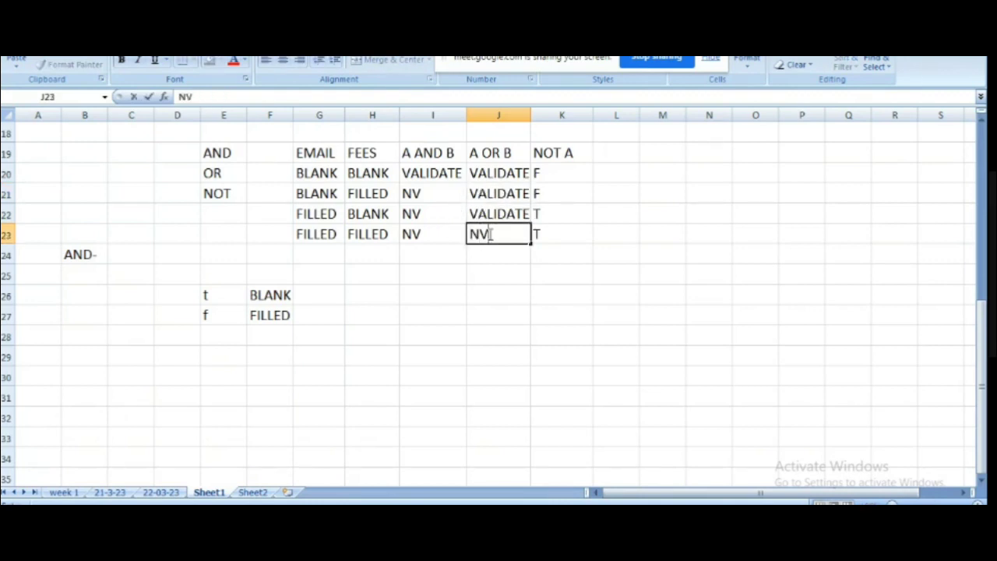
left_click(497, 254)
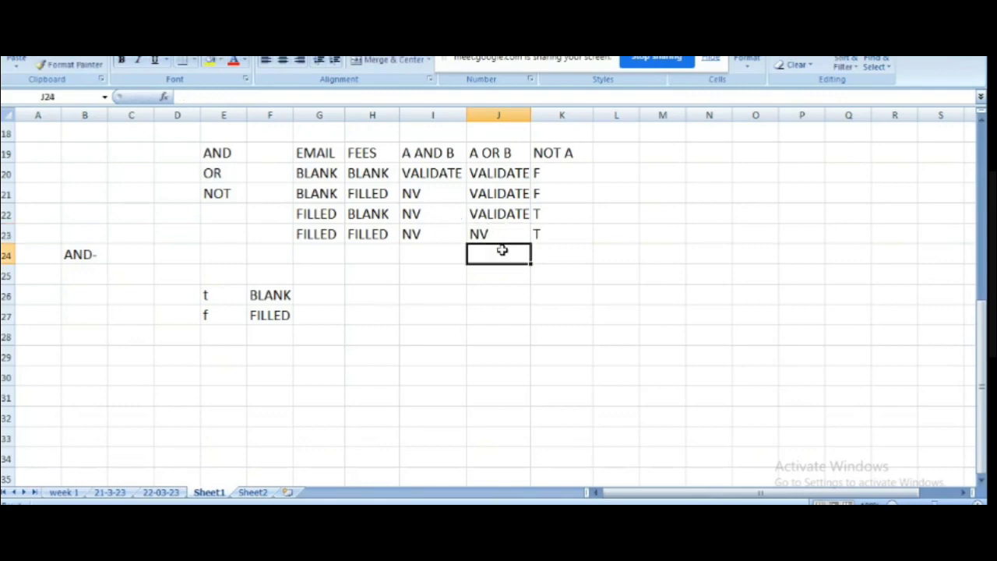
Step: Set the NOT A results to NV in cells K20:K21 and VALIDATE in cells K22:K23
left_click(554, 179)
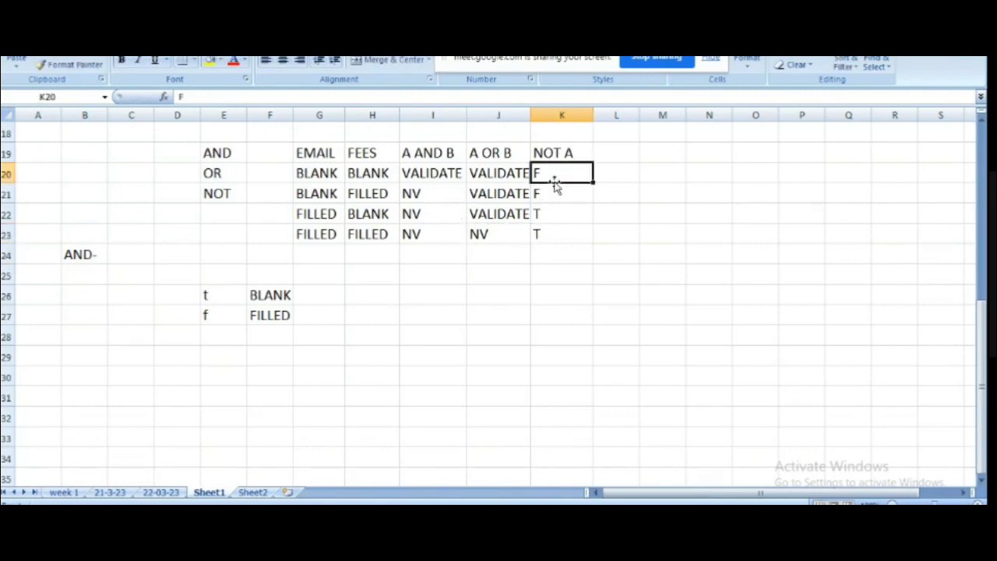
type("NV")
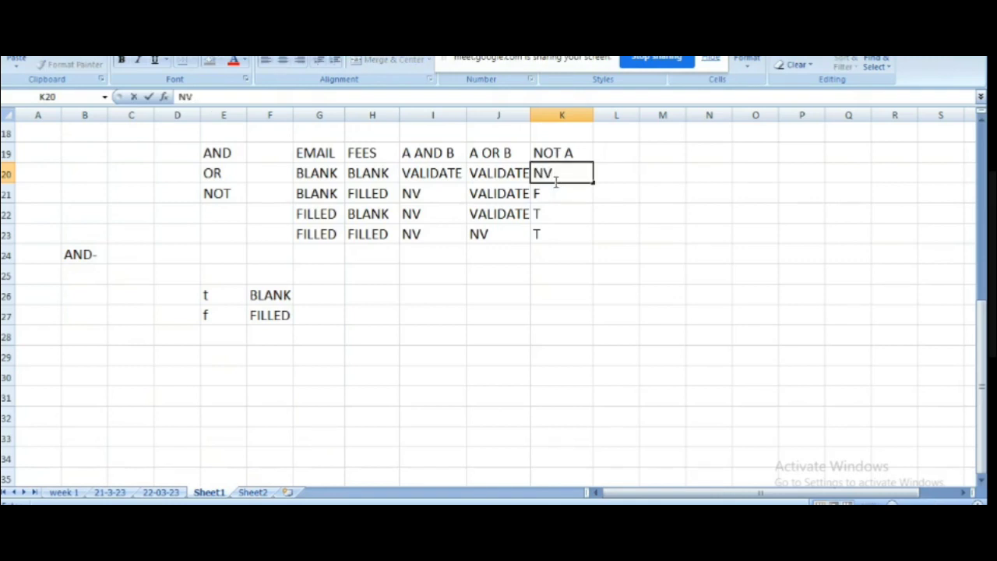
key("Return")
type("NV")
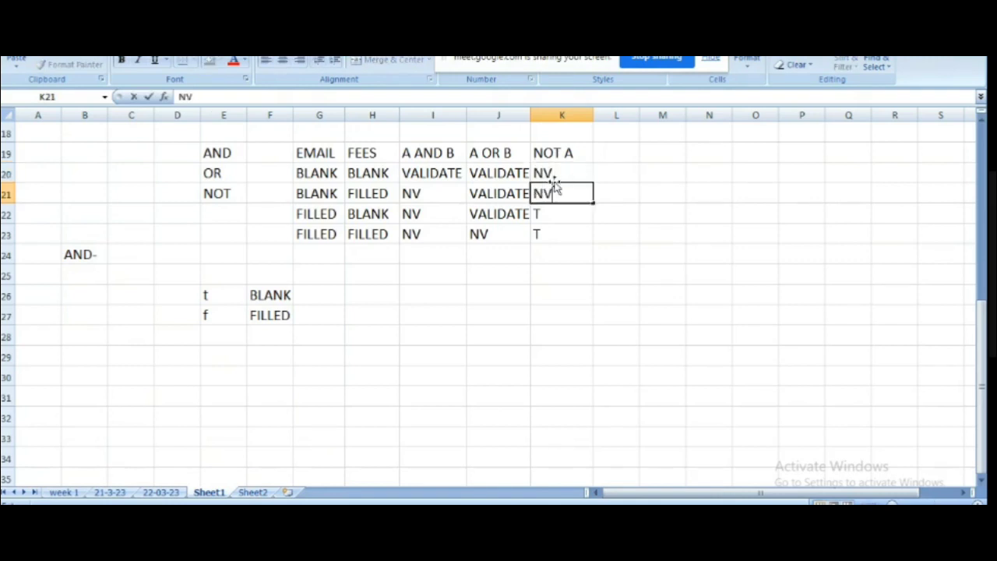
key("Return")
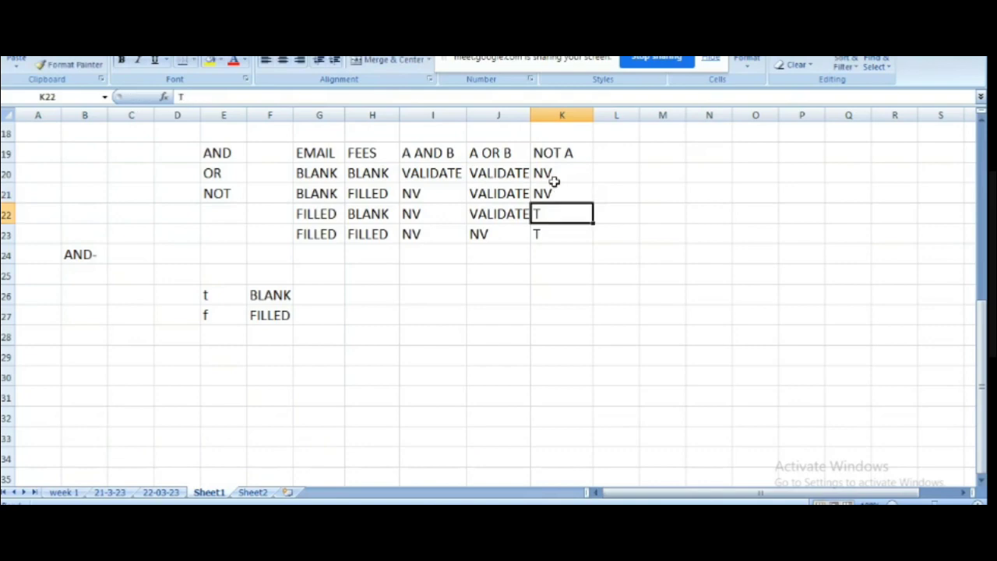
type("VALIDATE")
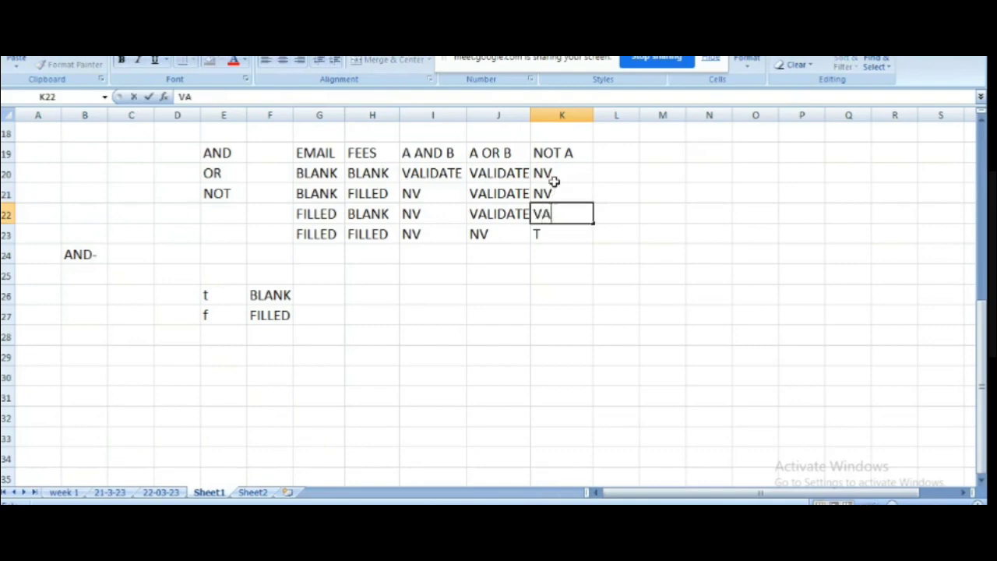
key("Return")
type("VALIDATE")
key("Return")
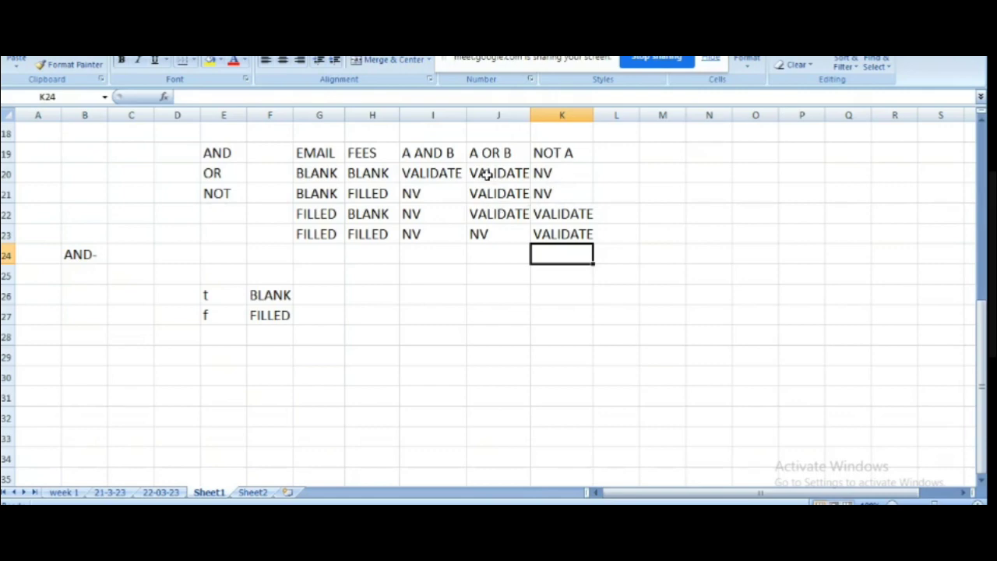
Step: Examine the A OR B results, the EMAIL values and the first NOT A result in the truth table
left_click_drag(487, 173, 489, 189)
left_click_drag(492, 202, 494, 210)
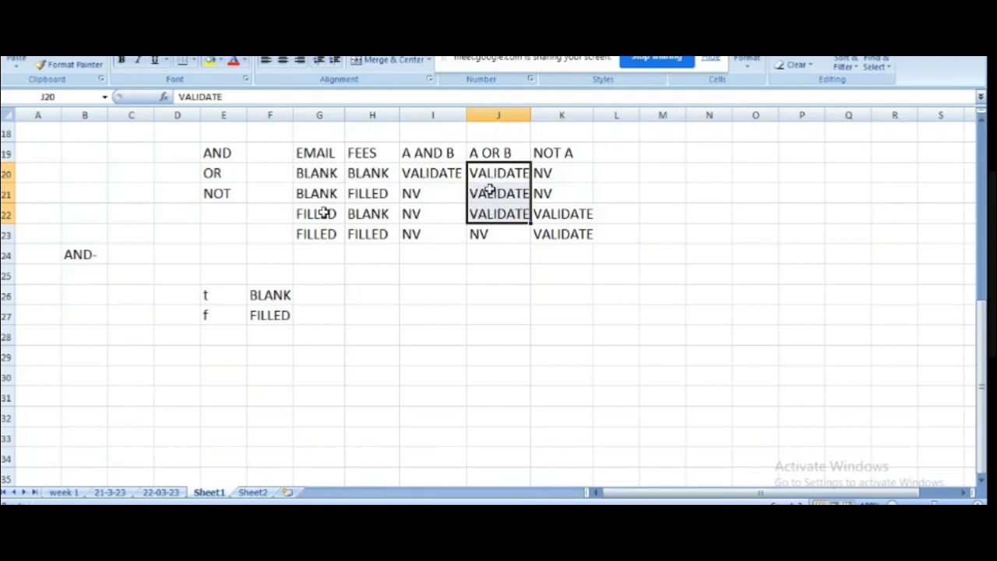
left_click(479, 237)
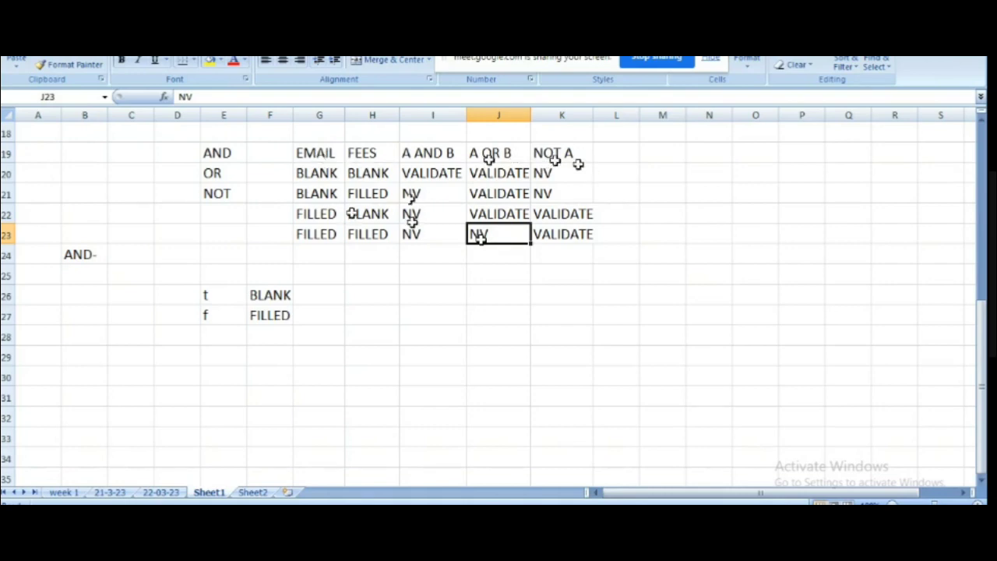
left_click_drag(316, 176, 318, 228)
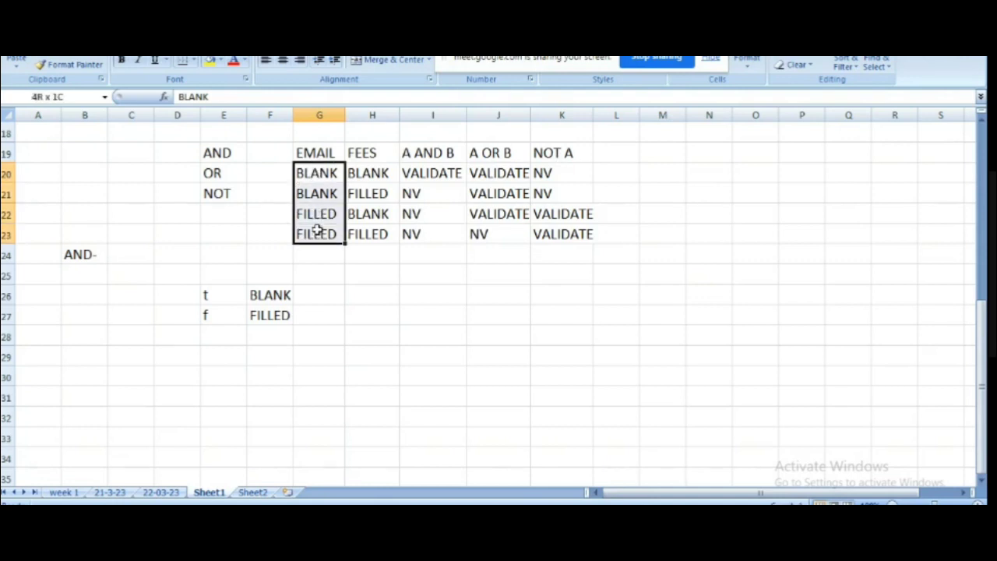
left_click(321, 173)
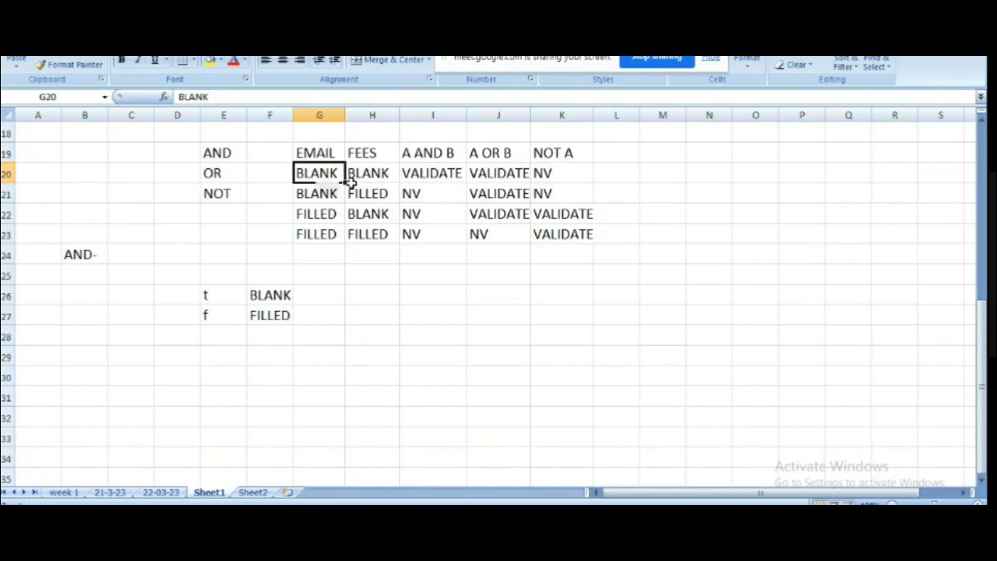
left_click(572, 173)
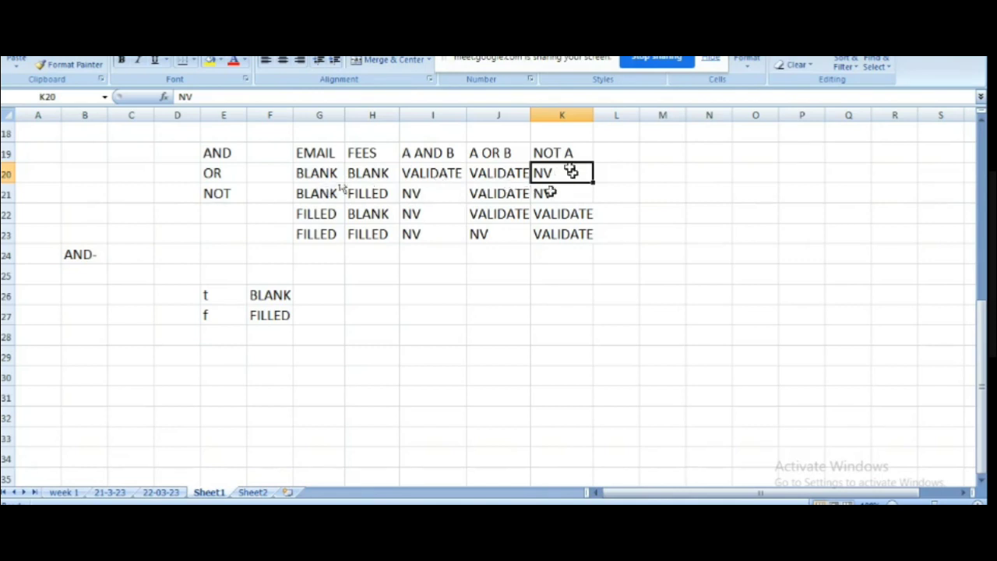
Step: Beside the NOT A column, enter FILLED in cells L20:L21 and BLANK in cells L22:L23
left_click(610, 171)
type("FI")
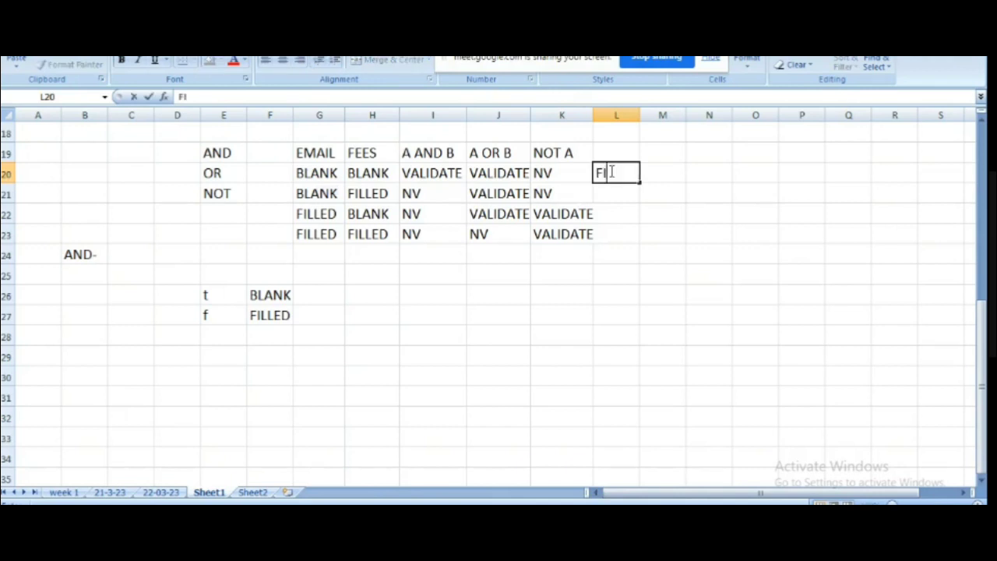
type("LLED")
left_click(613, 194)
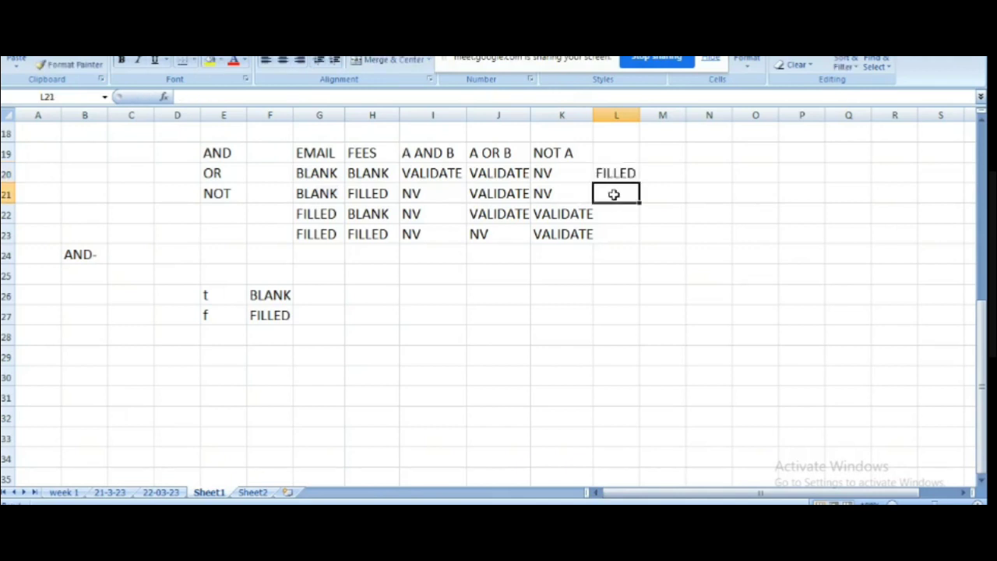
type("FILLED")
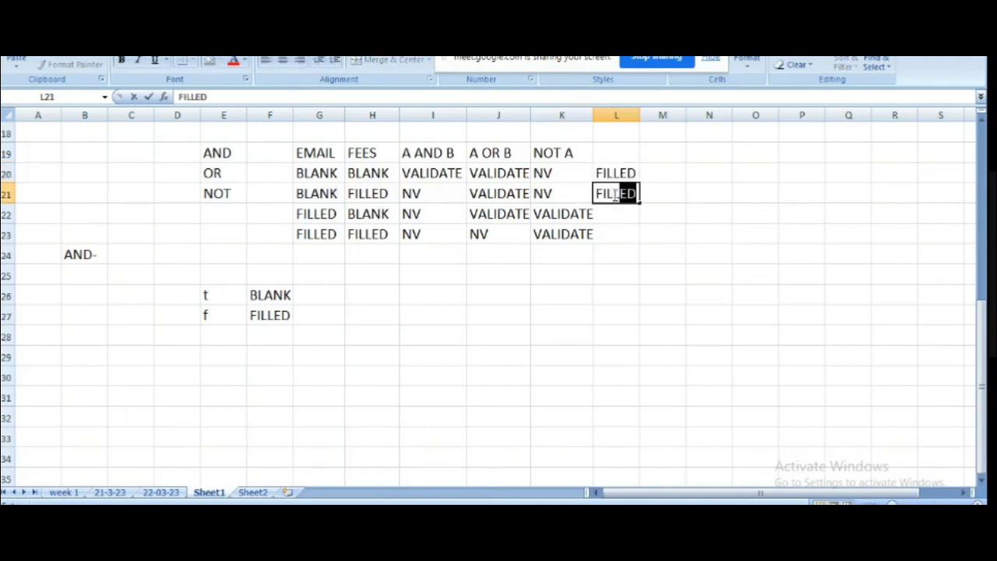
left_click(616, 208)
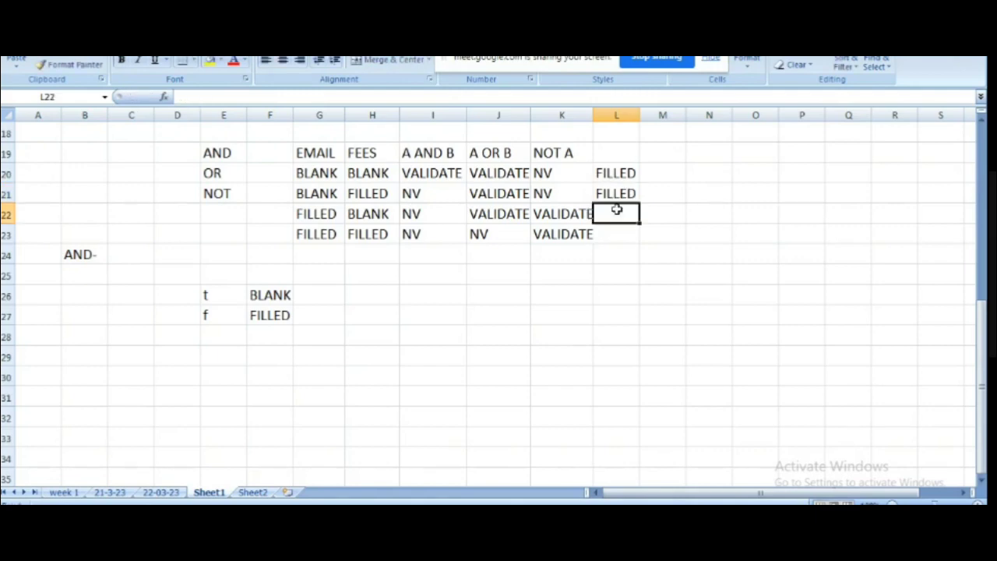
type("BLANK")
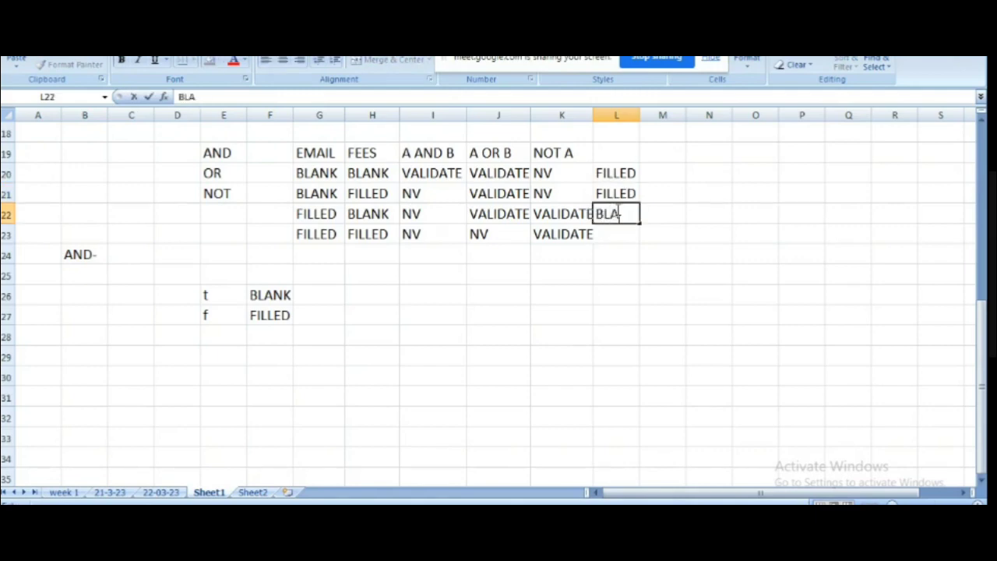
left_click(611, 233)
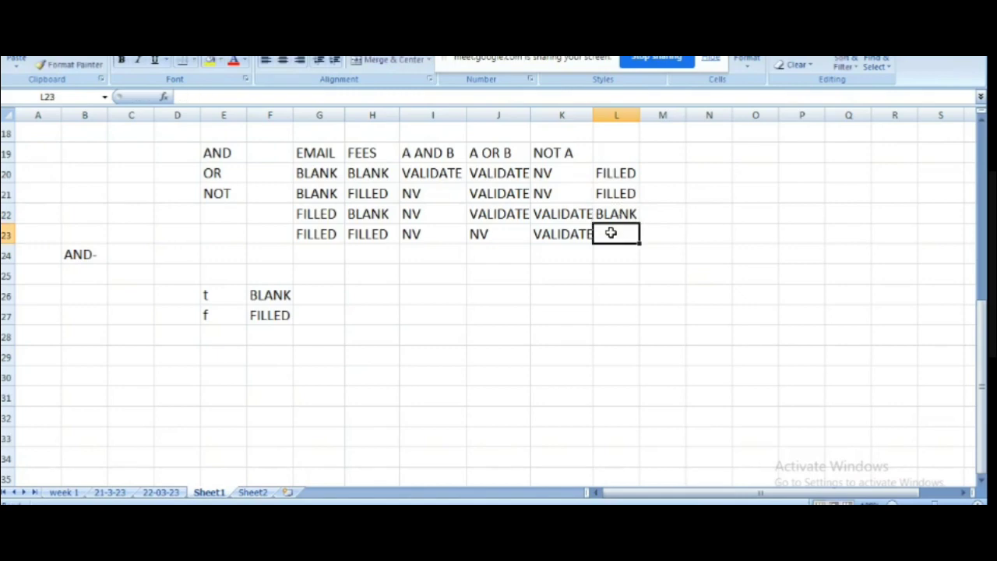
type("BLANK")
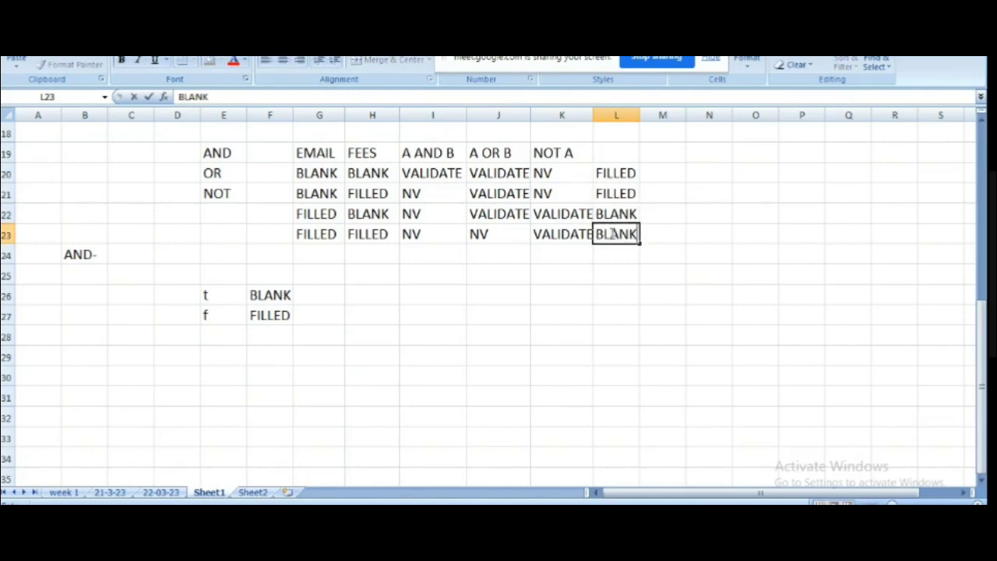
left_click(694, 248)
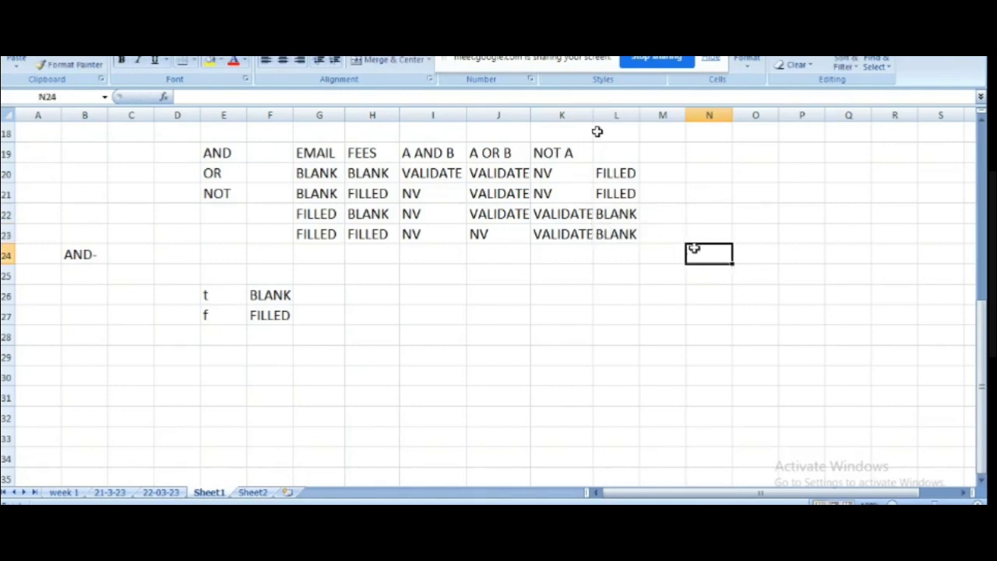
Step: Widen the truth table's columns G through K slightly so their contents are spaced apart
left_click_drag(592, 117, 655, 116)
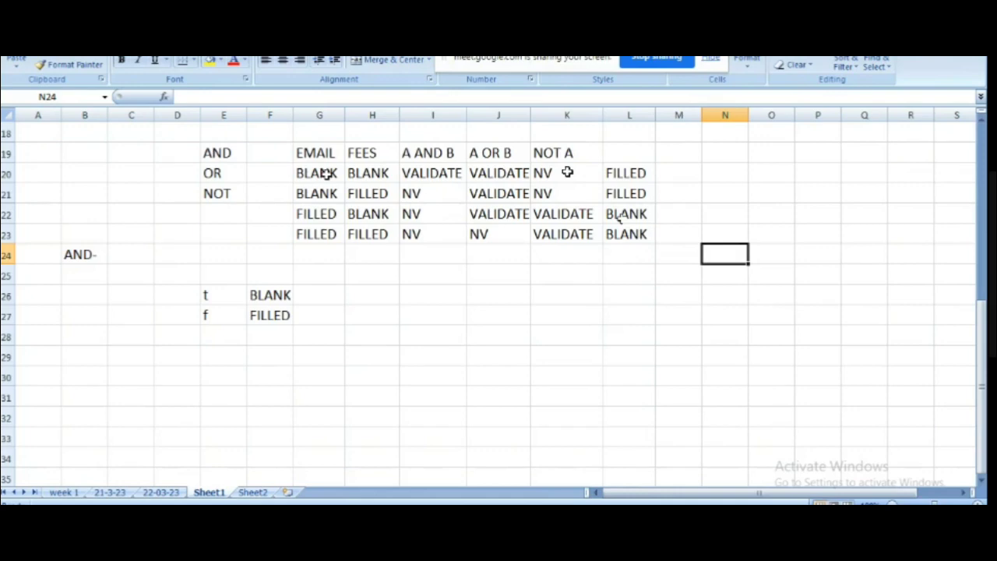
left_click_drag(531, 114, 538, 113)
left_click_drag(466, 114, 472, 114)
left_click_drag(398, 113, 410, 114)
left_click_drag(345, 115, 352, 114)
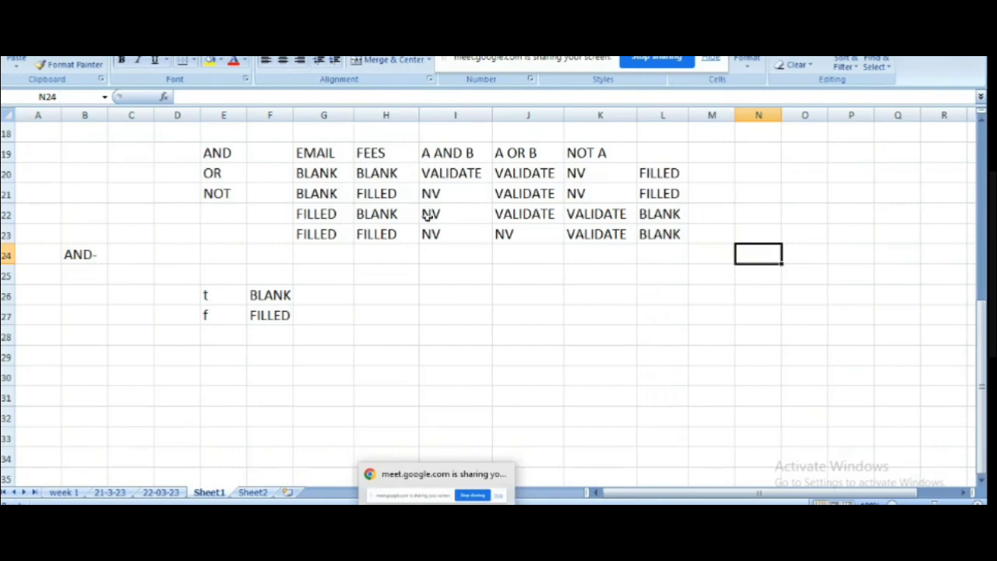
Step: Switch to Salesforce and open the Candidate_Validation rule for editing at its error condition formula
key("alt+Tab")
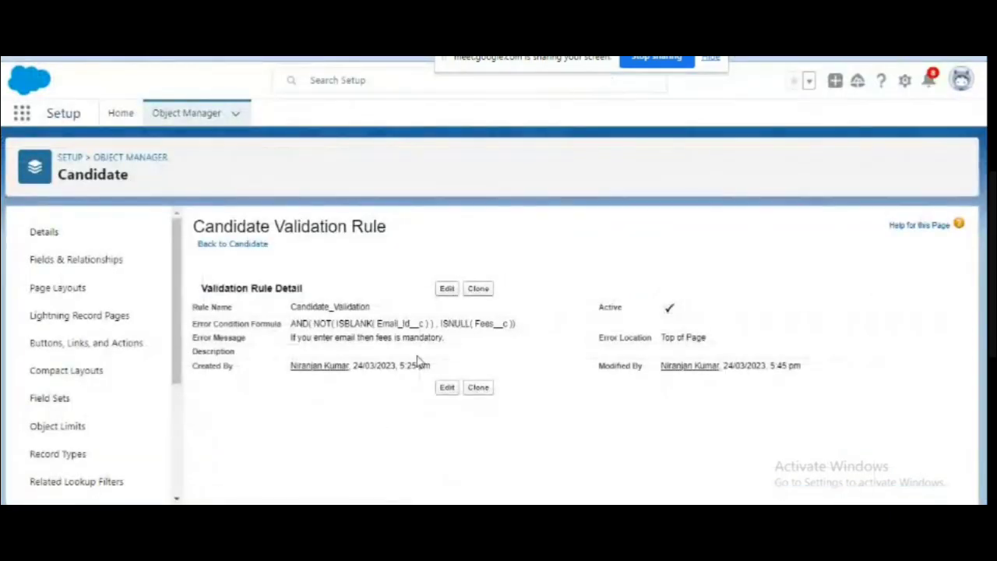
left_click(446, 289)
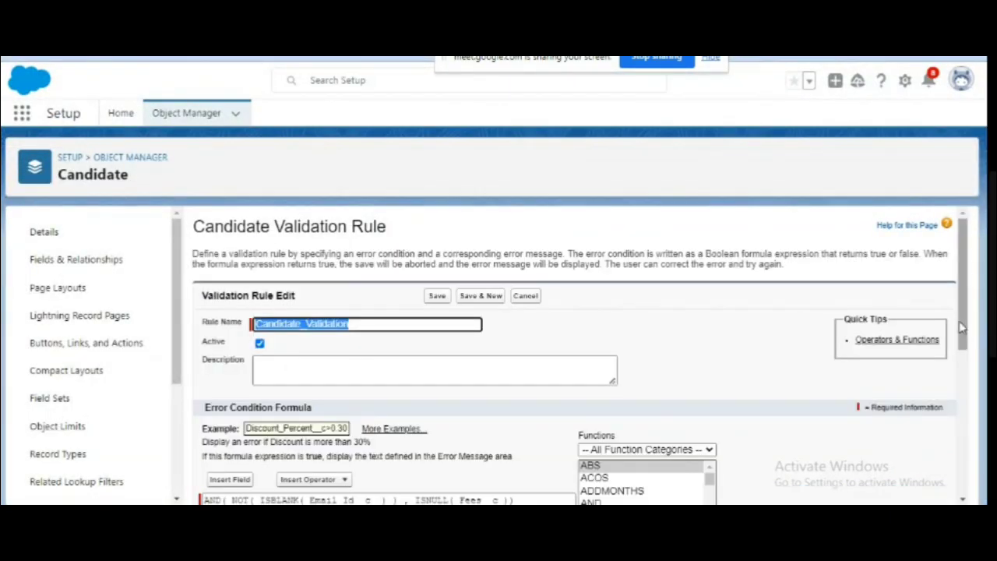
left_click_drag(963, 327, 971, 393)
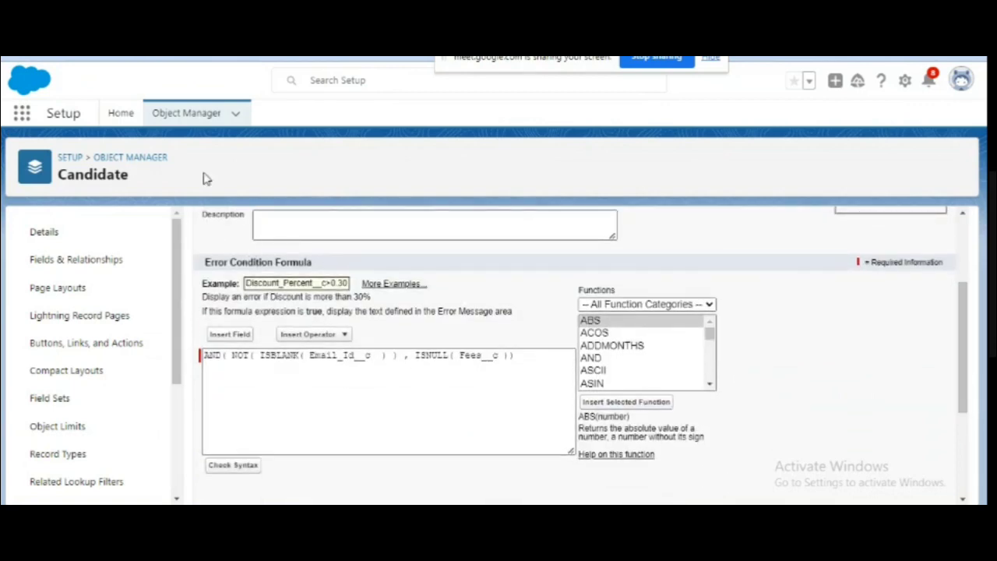
Step: Examine candidate c4's Email Id and Fees fields, and compare them with the FEES and A AND B entries in Excel's truth table
key("ctrl+Tab")
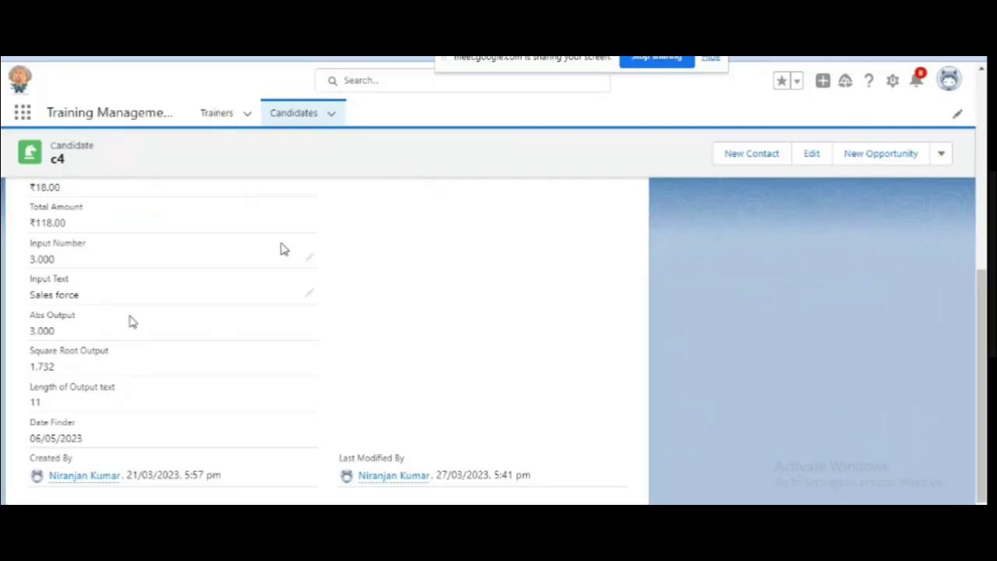
left_click_drag(981, 298, 981, 136)
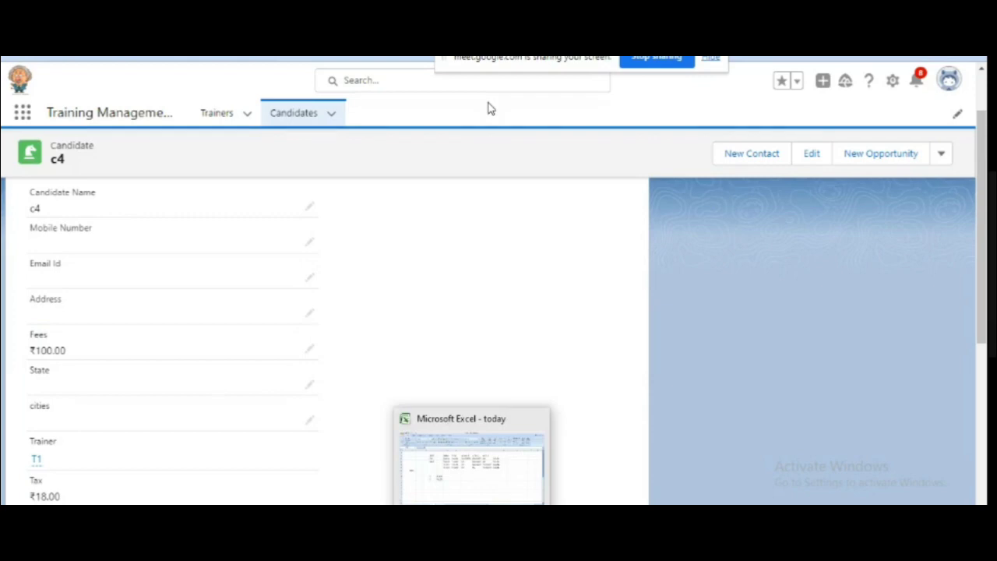
left_click(471, 459)
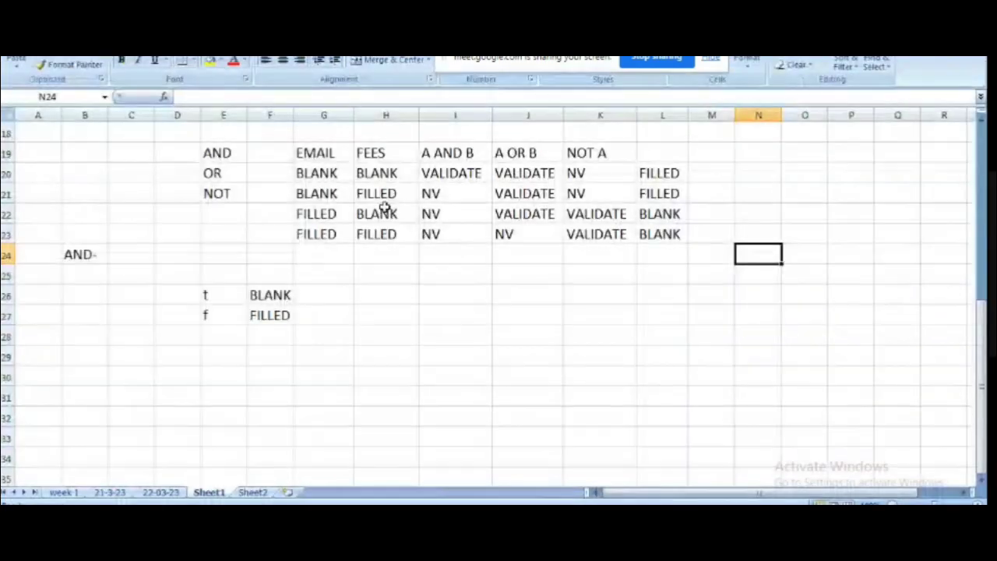
left_click(382, 201)
left_click_drag(382, 201, 379, 211)
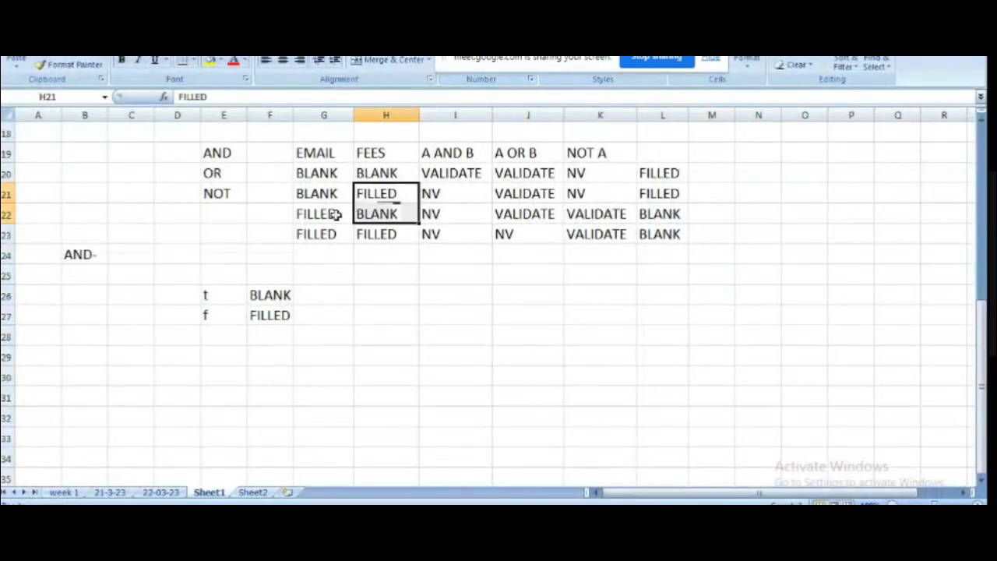
left_click(440, 173)
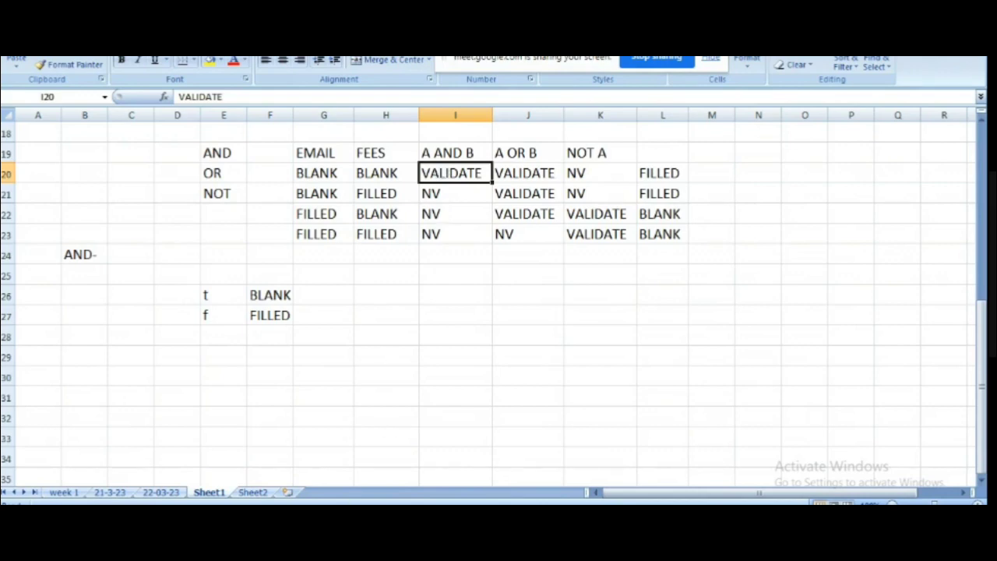
Step: Return to Salesforce, check candidate c4's fields again and review the Candidate validation rule's error condition formula
left_click(402, 516)
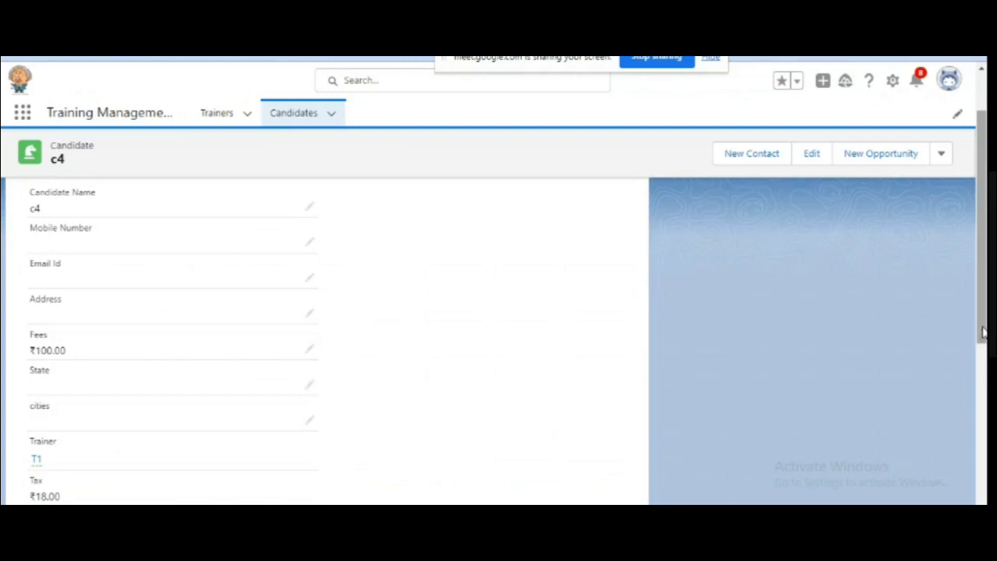
left_click_drag(981, 352, 983, 117)
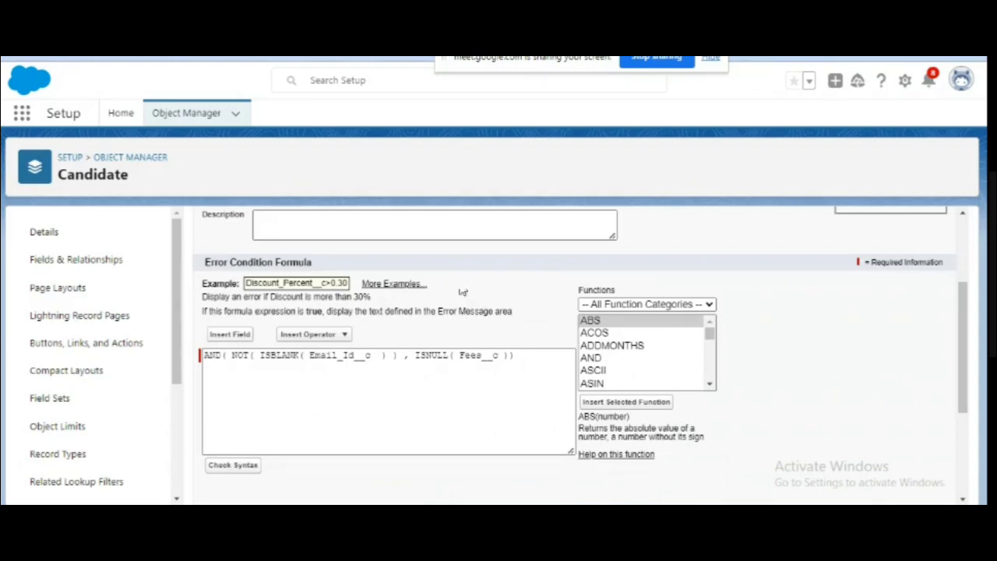
Step: In the Excel truth table, enter A in cell G18 above EMAIL and B in cell H18 above FEES
key("alt+Tab")
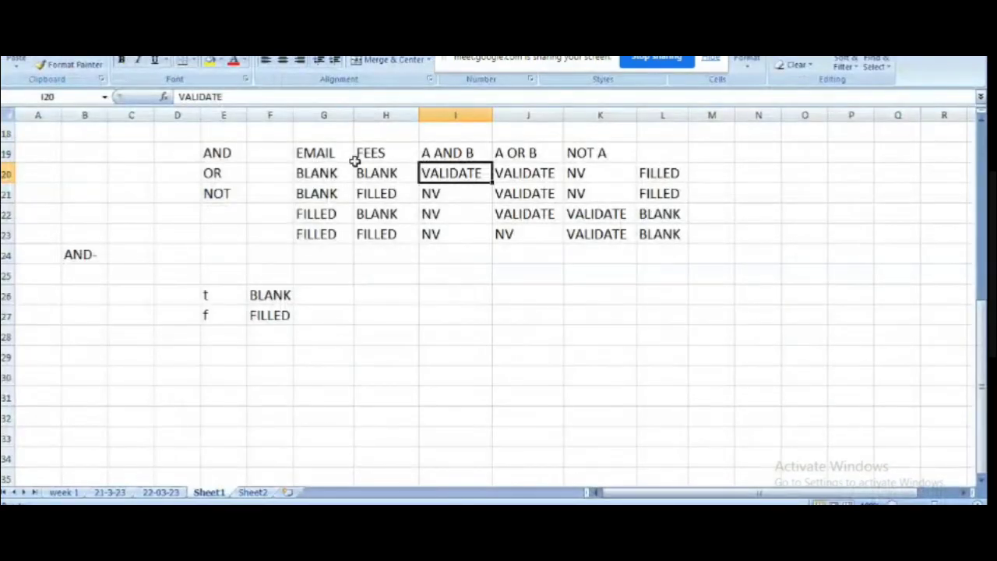
left_click(322, 135)
double_click(321, 136)
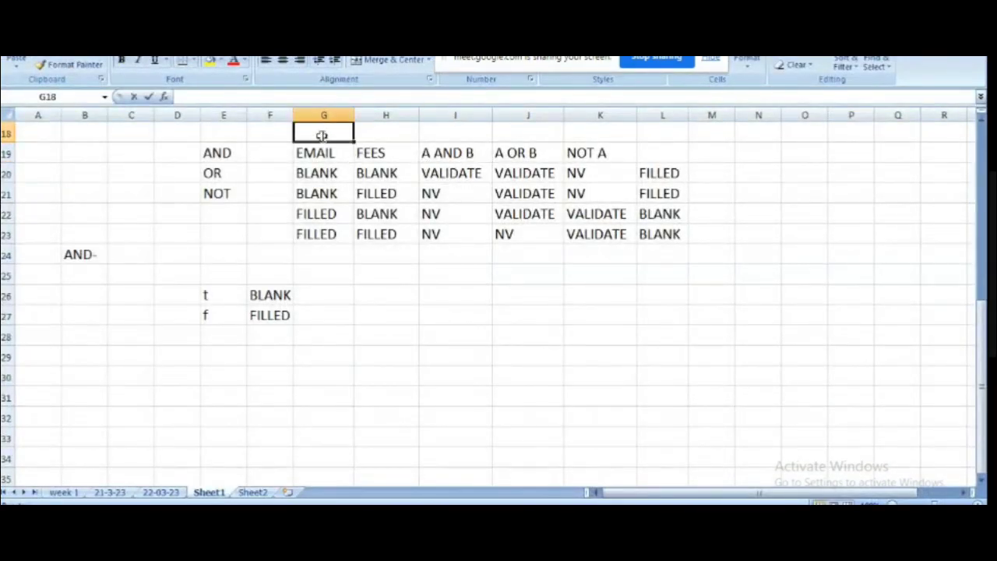
type("A")
left_click(382, 132)
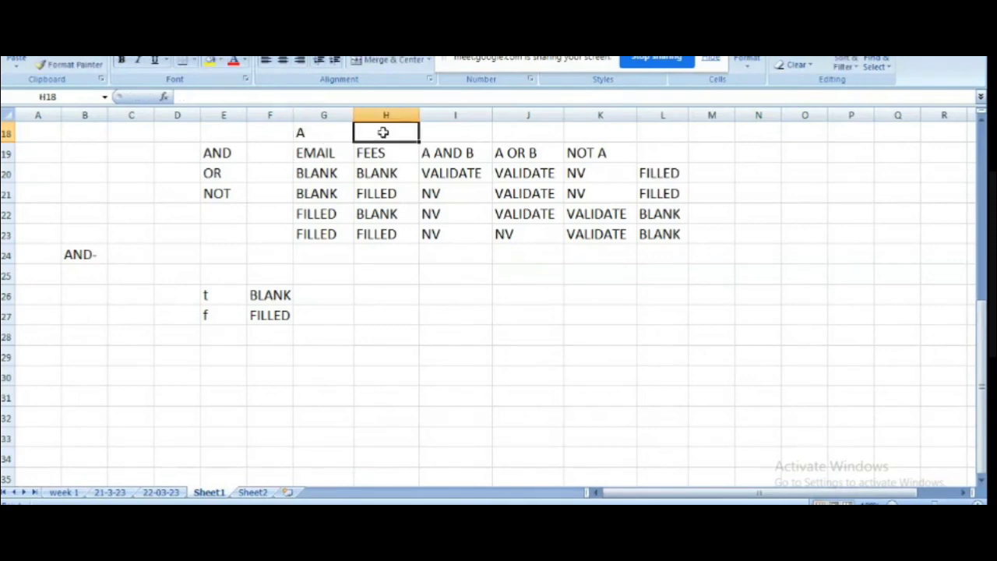
type("B")
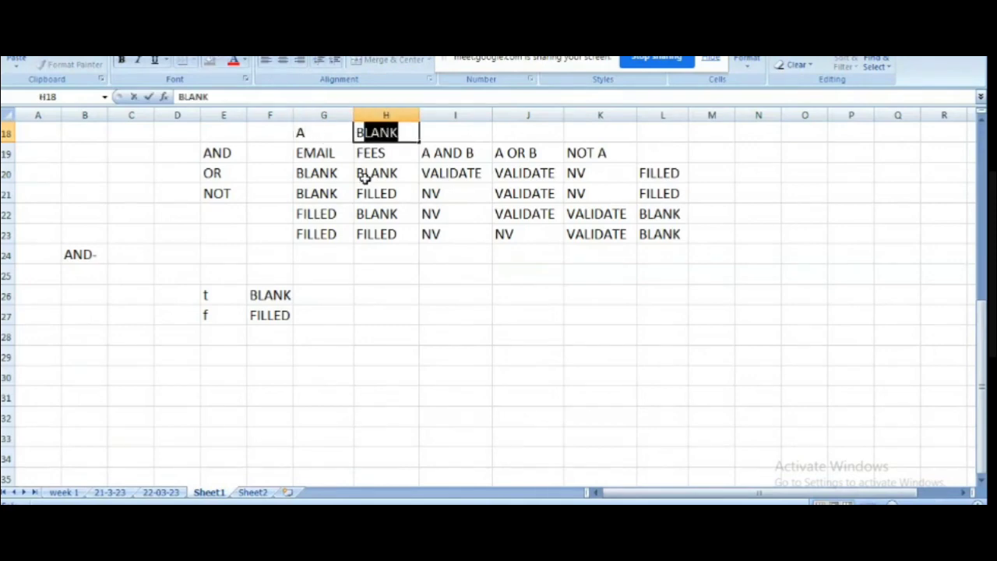
key("BackSpace")
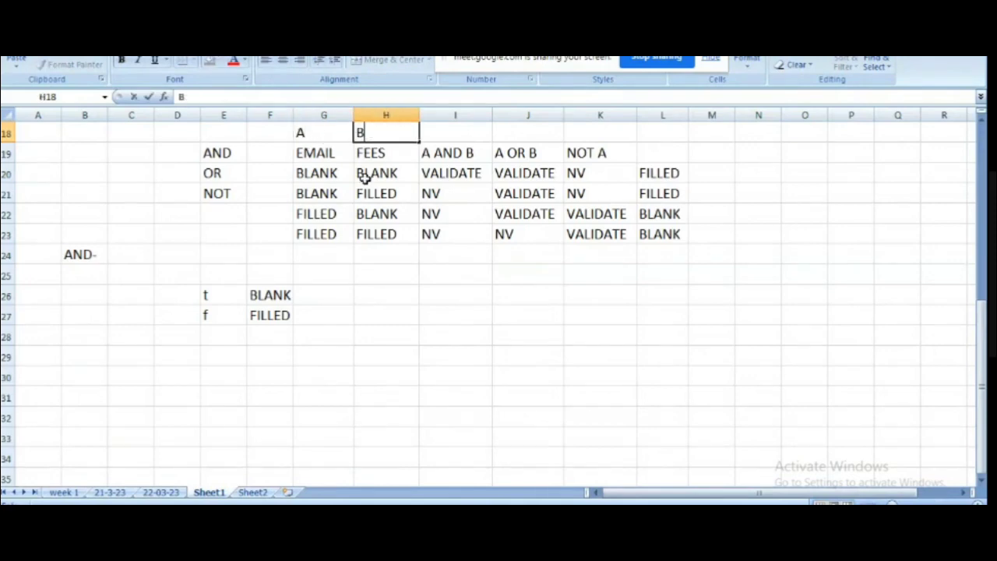
left_click(343, 249)
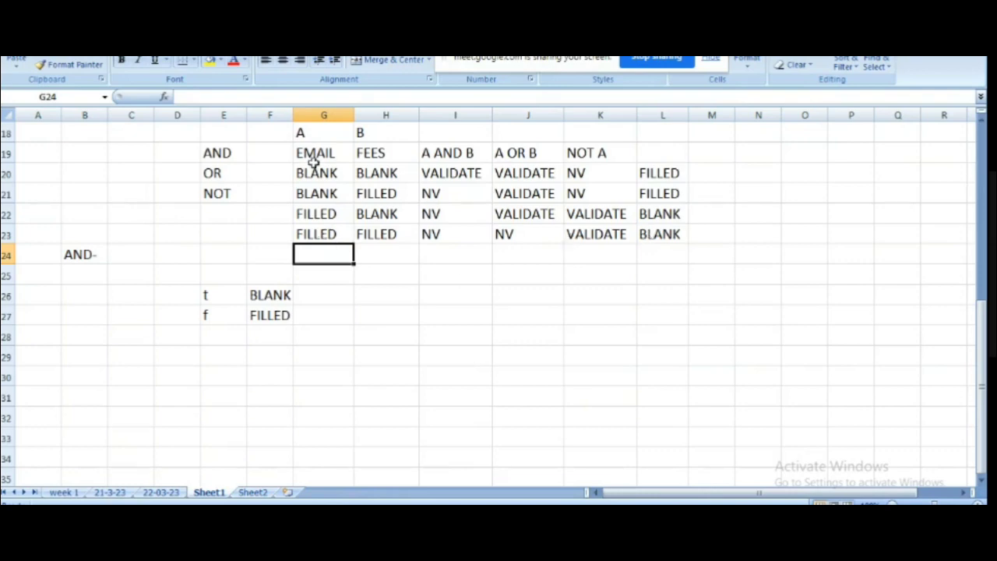
Step: Switch to Salesforce to examine how the rule's error condition formula applies NOT to Email_Id__c
key("alt+Tab")
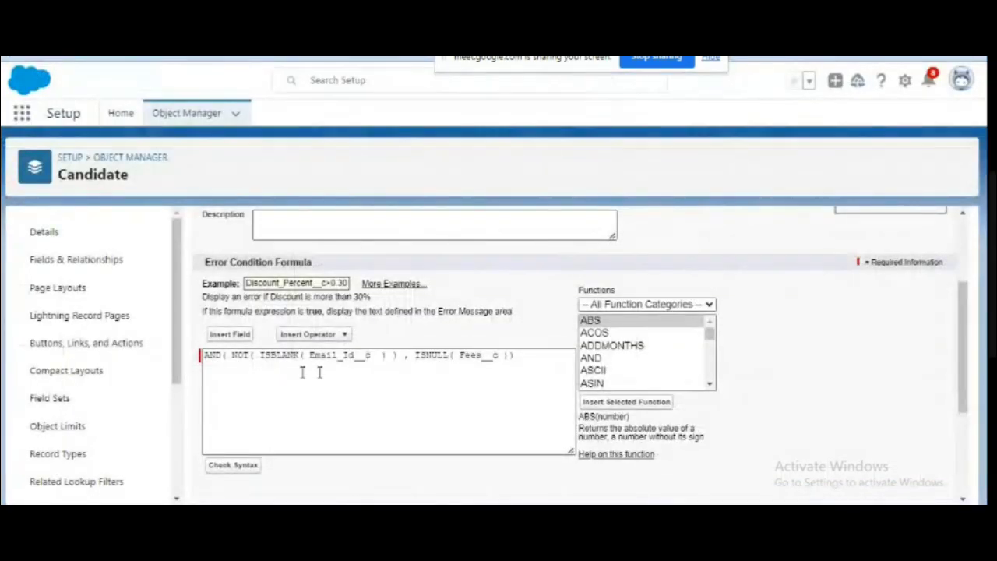